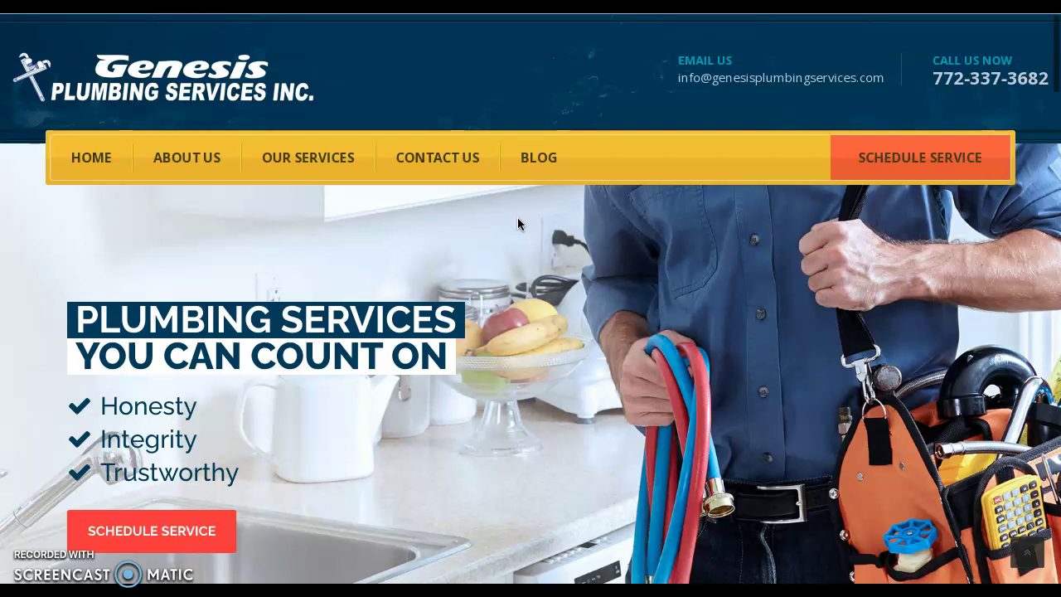
Review the Genesis Plumbing homepage, including its service cards, trusted professionals section, service request form, About Us text and contact details
scroll(517, 218, down, 5)
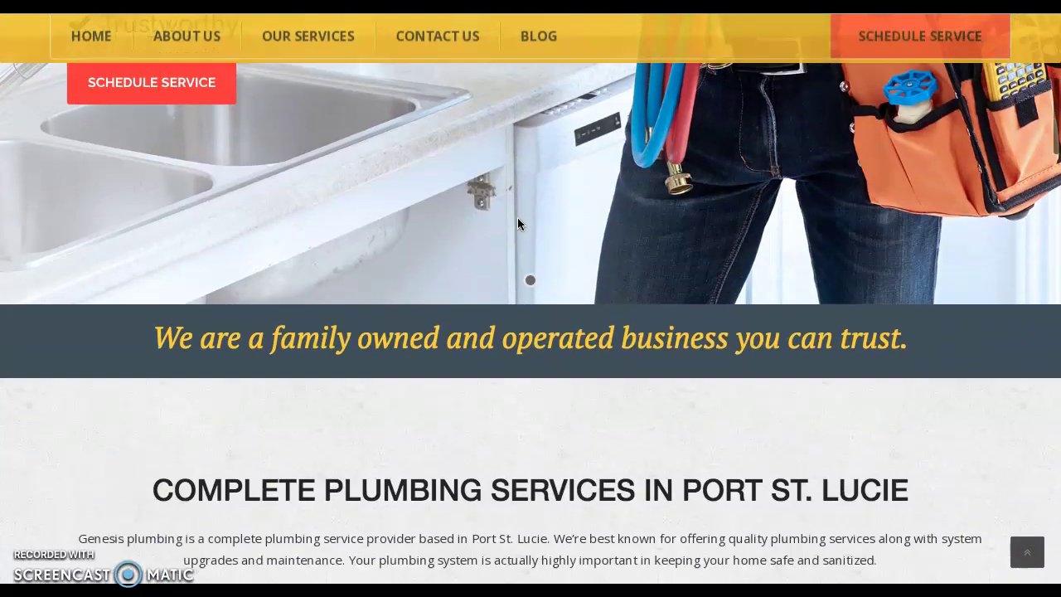
scroll(517, 223, down, 4)
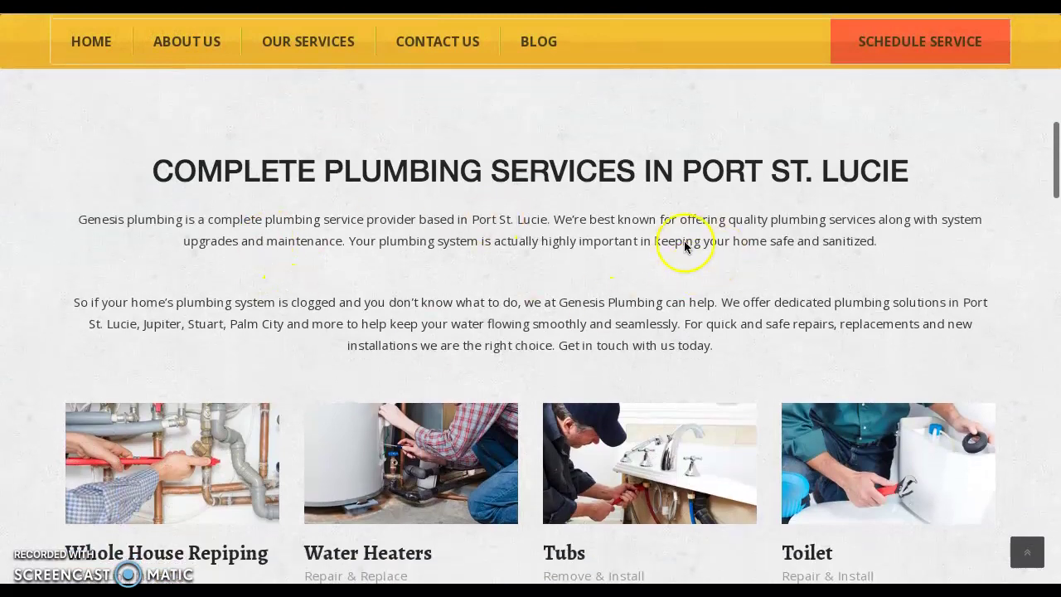
scroll(619, 239, down, 5)
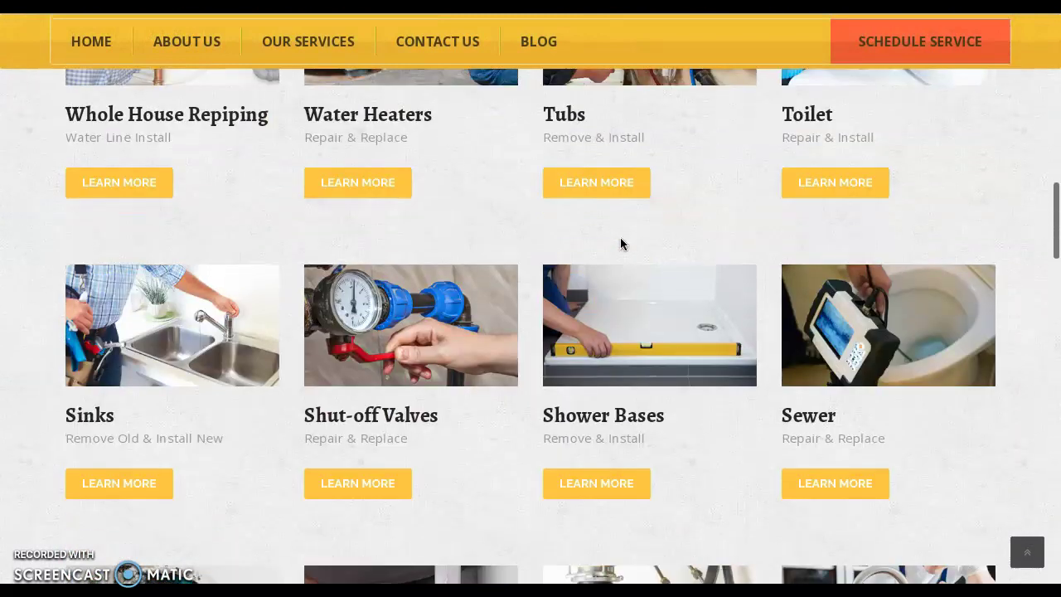
scroll(621, 244, down, 7)
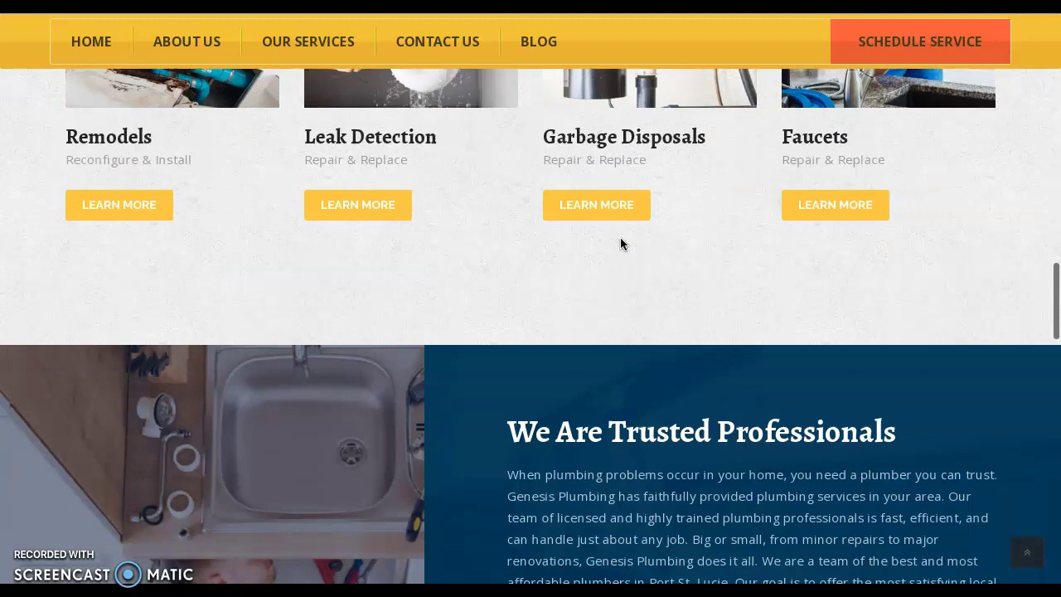
scroll(621, 244, down, 5)
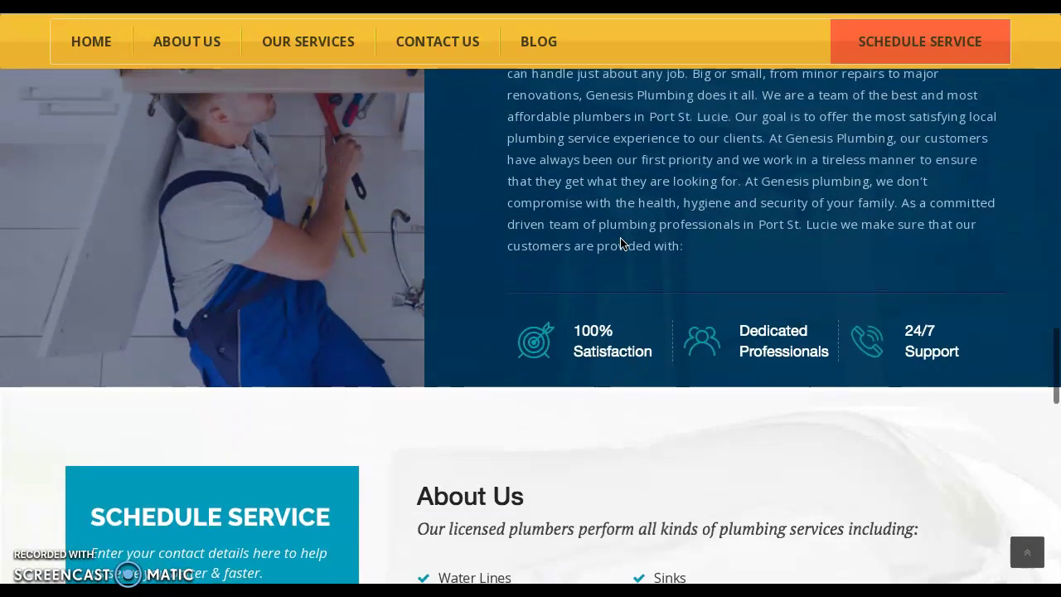
scroll(621, 241, down, 7)
scroll(620, 240, up, 9)
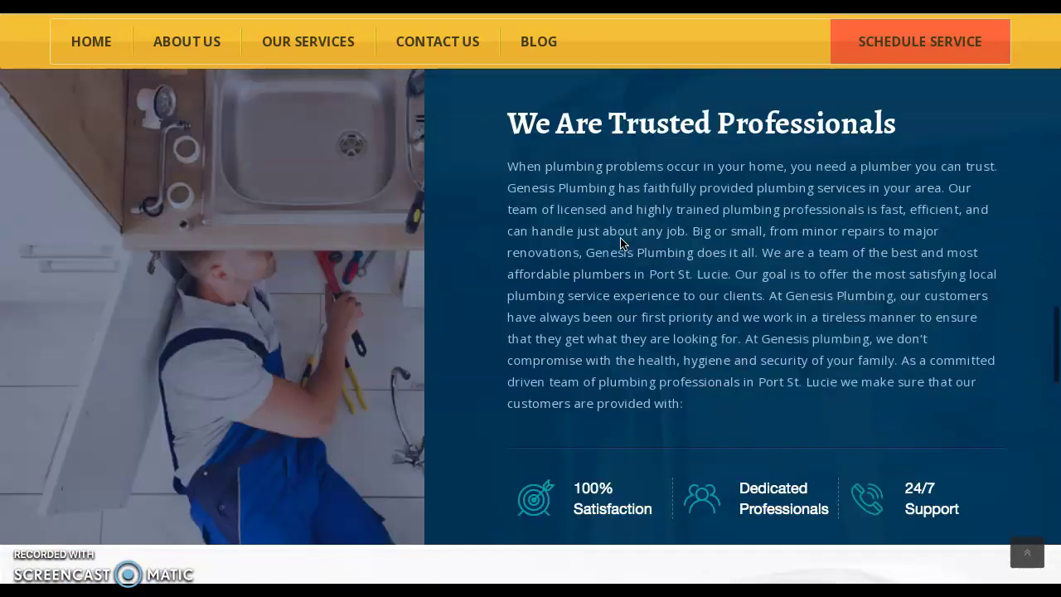
scroll(621, 242, down, 7)
scroll(620, 242, down, 4)
scroll(620, 237, down, 3)
scroll(620, 237, up, 3)
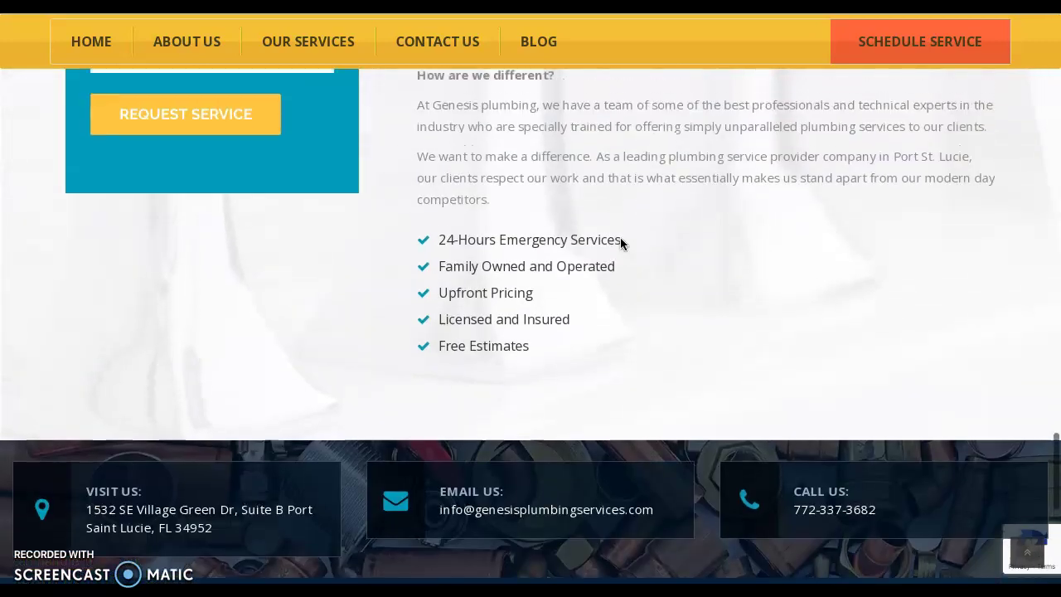
scroll(620, 237, up, 5)
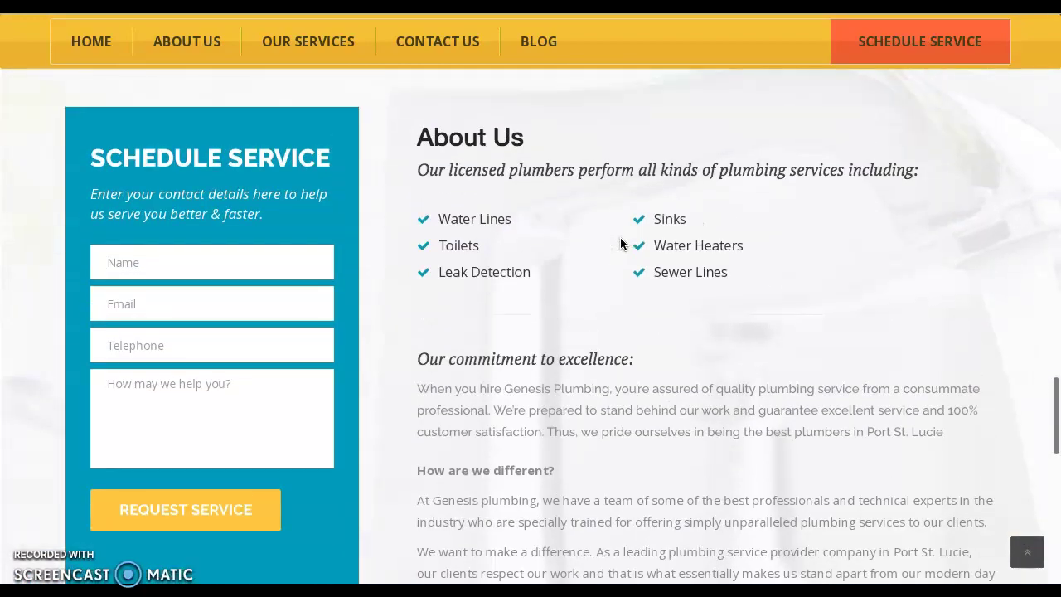
scroll(620, 237, up, 20)
scroll(622, 242, up, 7)
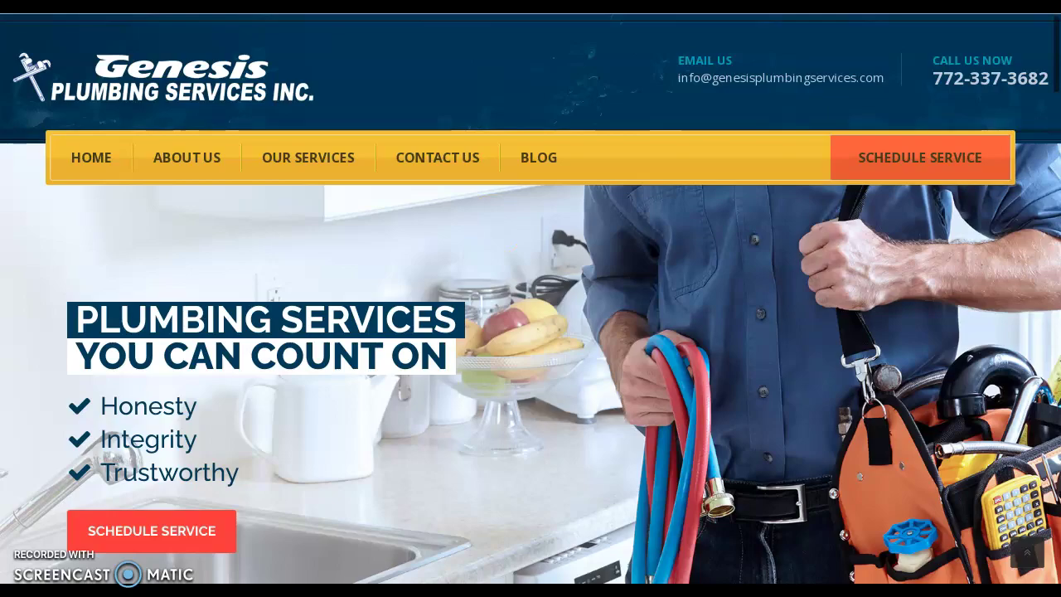
Switch to the Google results for "plumber port st lucie" and examine the sponsored plumber listings and text ads
key(ctrl+Tab)
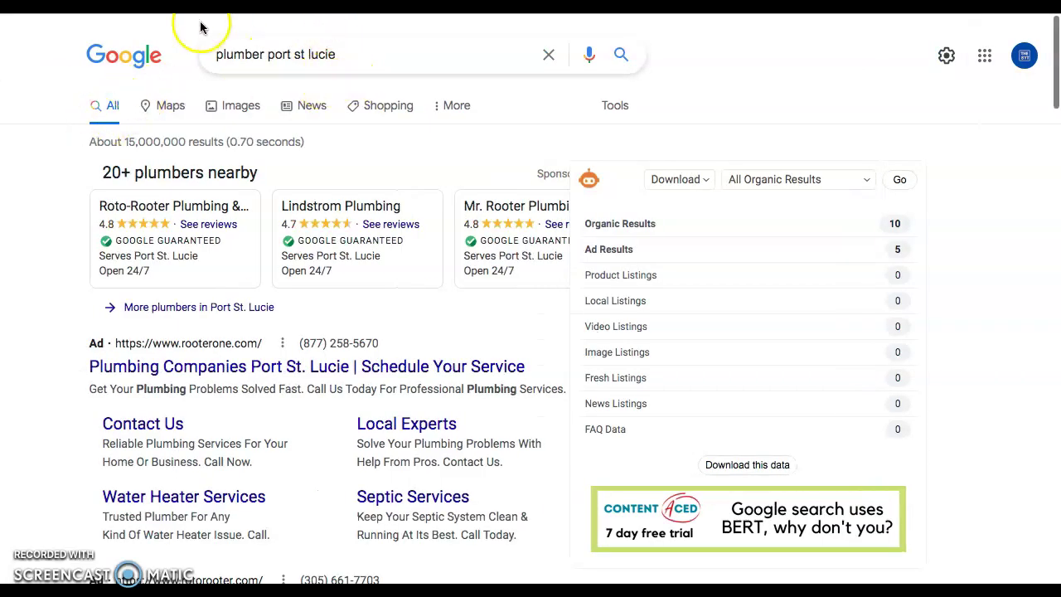
scroll(46, 170, down, 2)
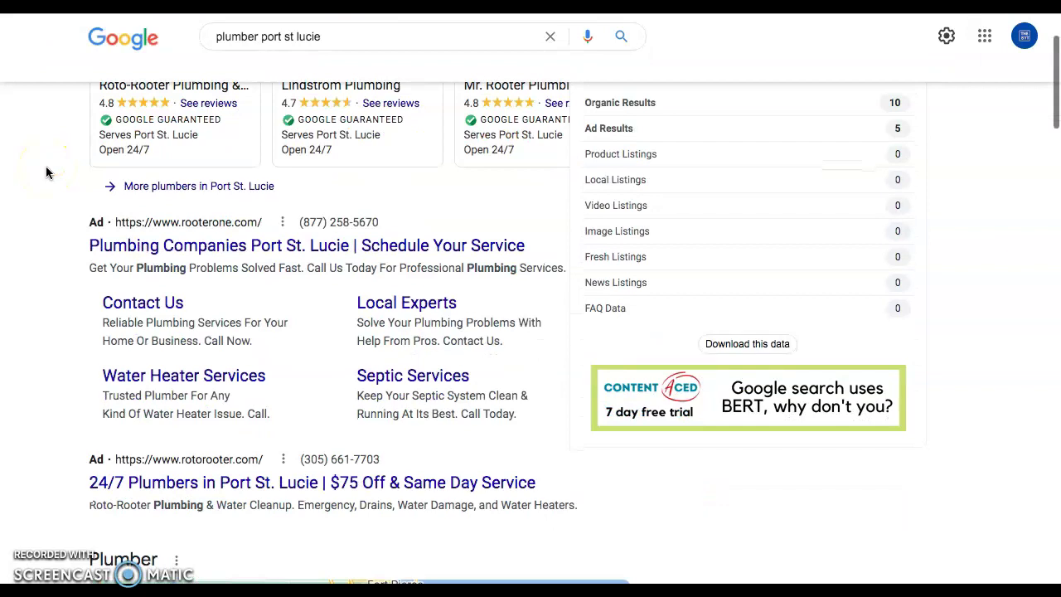
scroll(45, 170, down, 2)
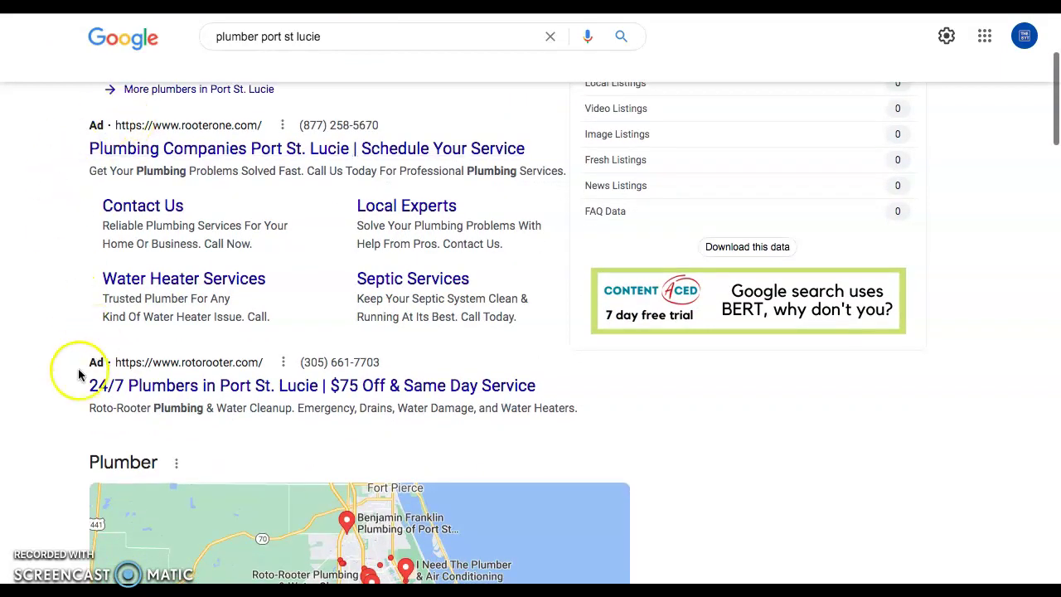
scroll(43, 168, down, 1)
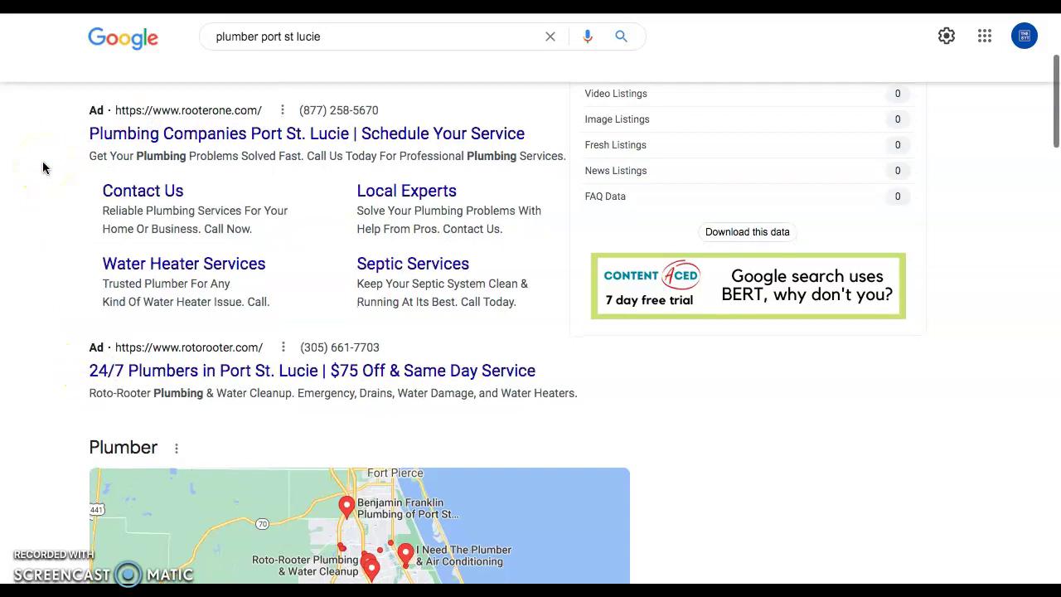
click(52, 150)
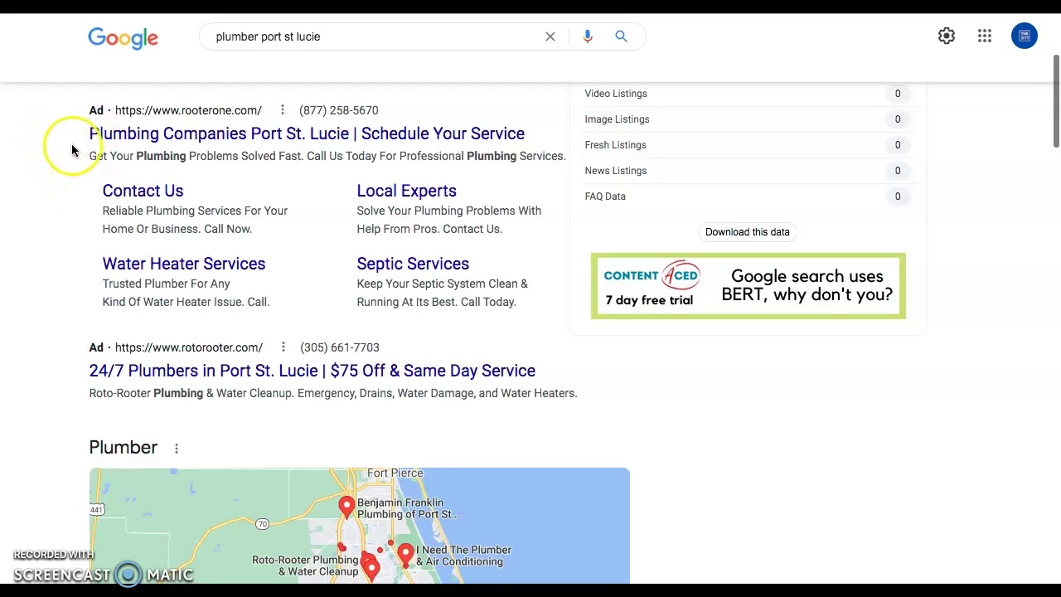
Examine the Google map section and the local plumber listings beneath it, comparing their ratings, reviews and business details
scroll(58, 166, down, 3)
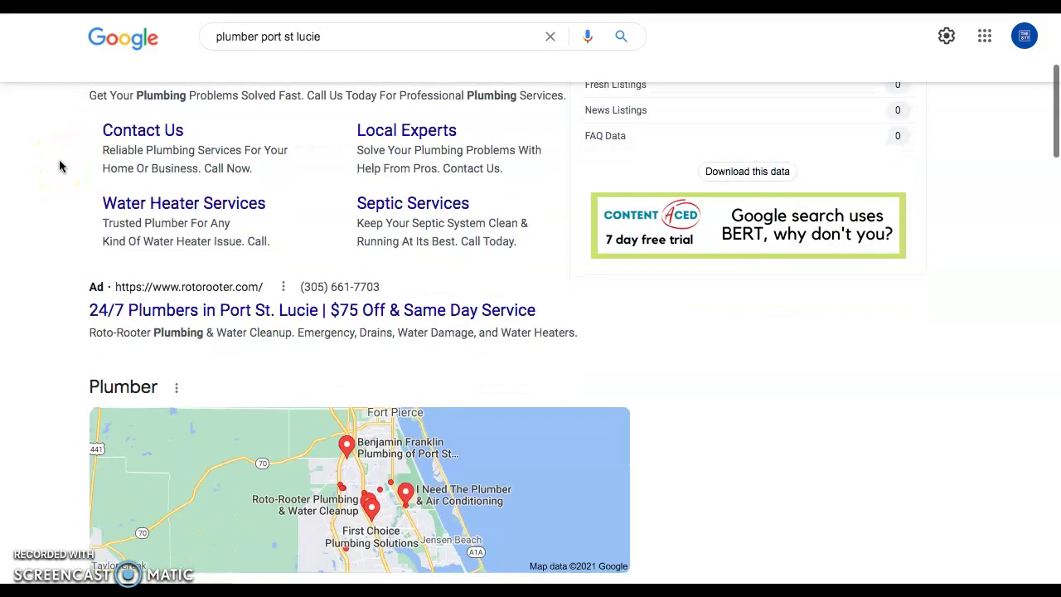
scroll(59, 166, down, 1)
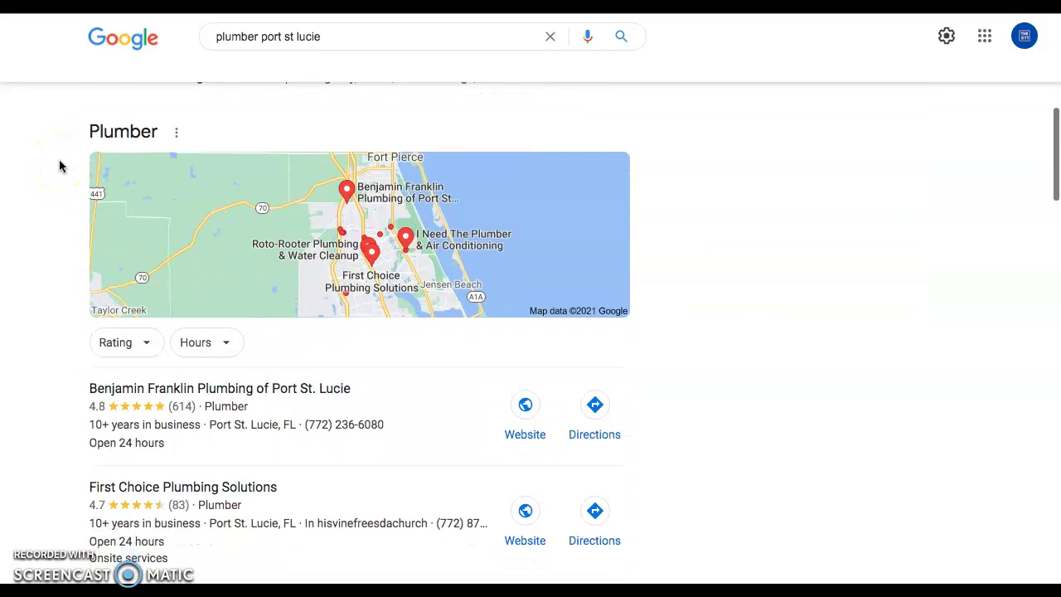
scroll(59, 166, down, 1)
scroll(59, 166, up, 1)
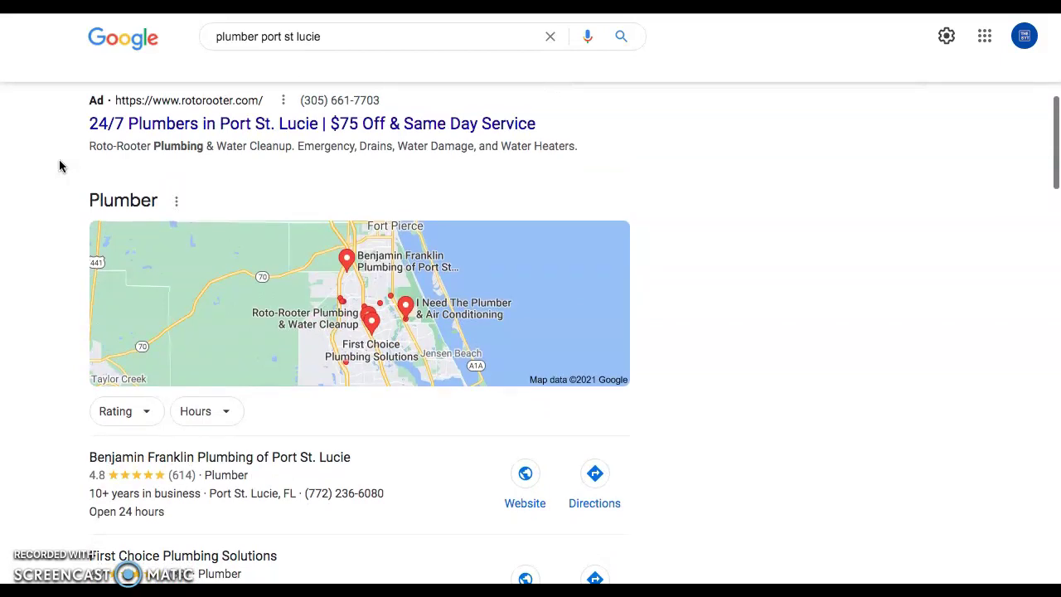
scroll(59, 165, down, 1)
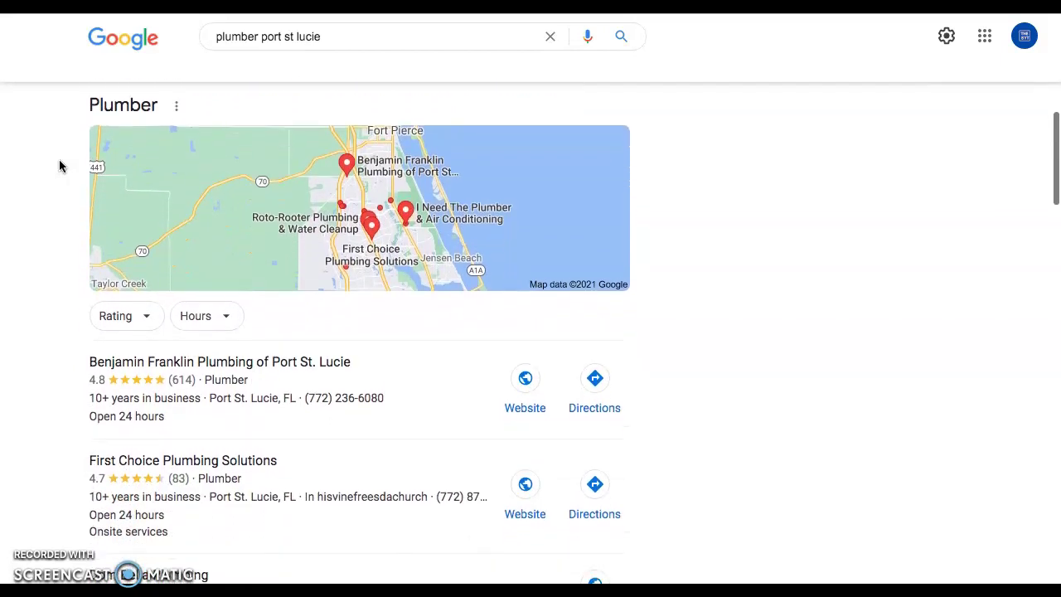
scroll(59, 166, down, 1)
scroll(58, 165, down, 1)
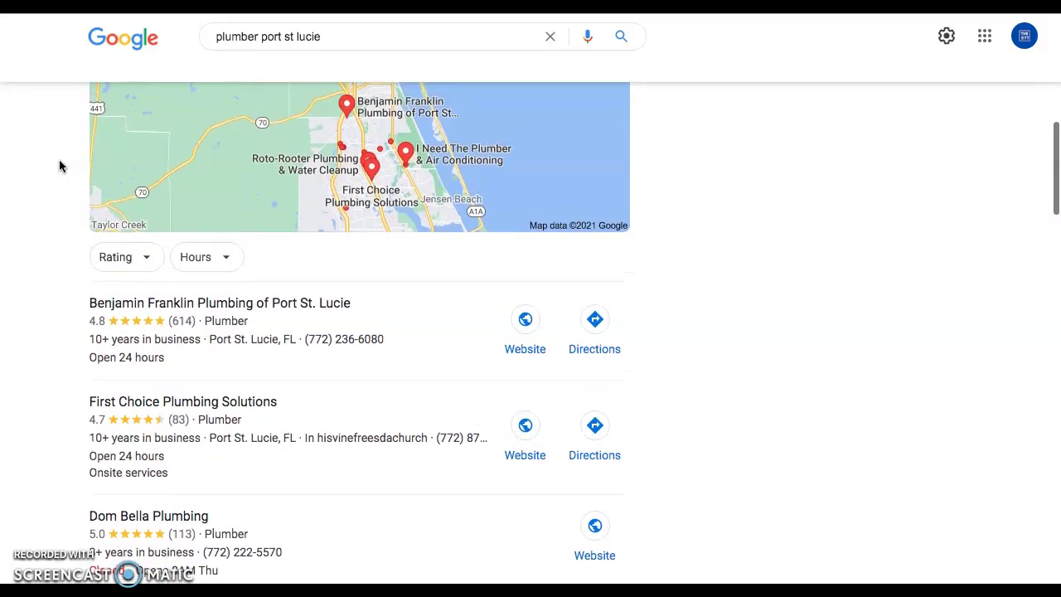
scroll(59, 166, down, 1)
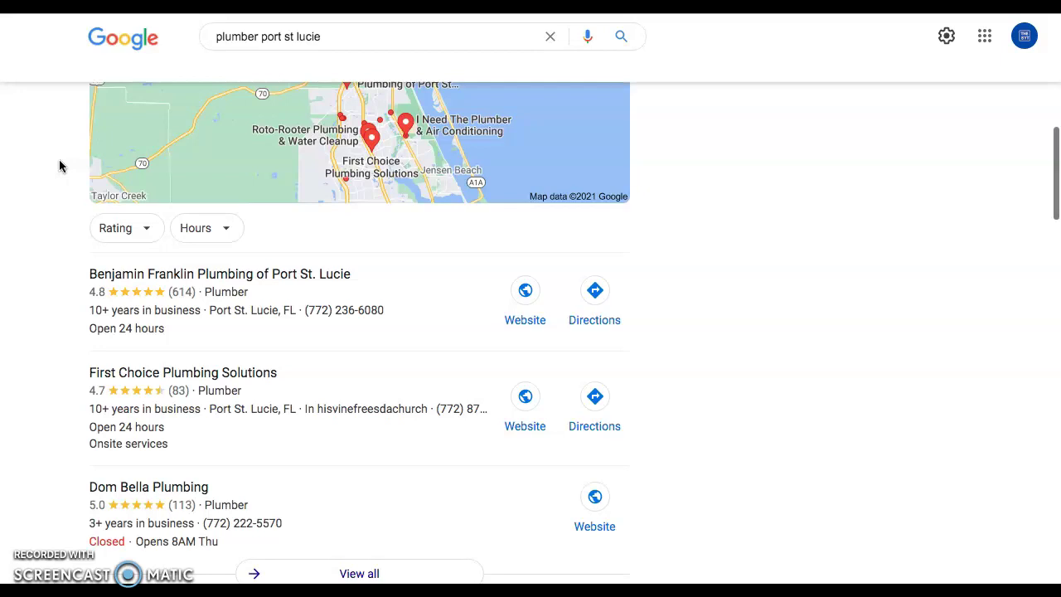
scroll(59, 166, up, 1)
scroll(59, 165, down, 1)
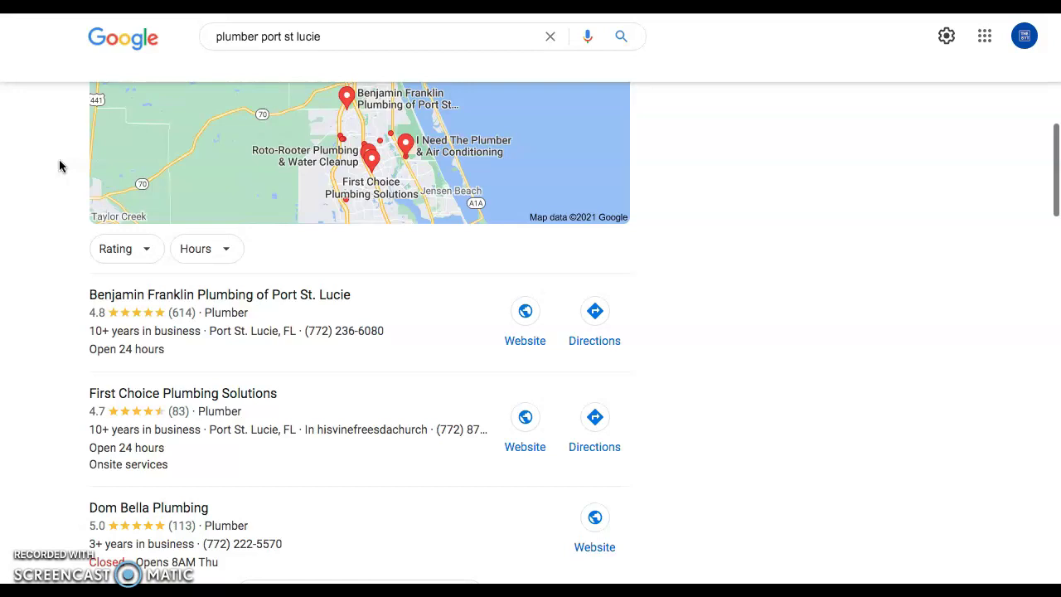
scroll(58, 166, up, 1)
scroll(59, 166, down, 1)
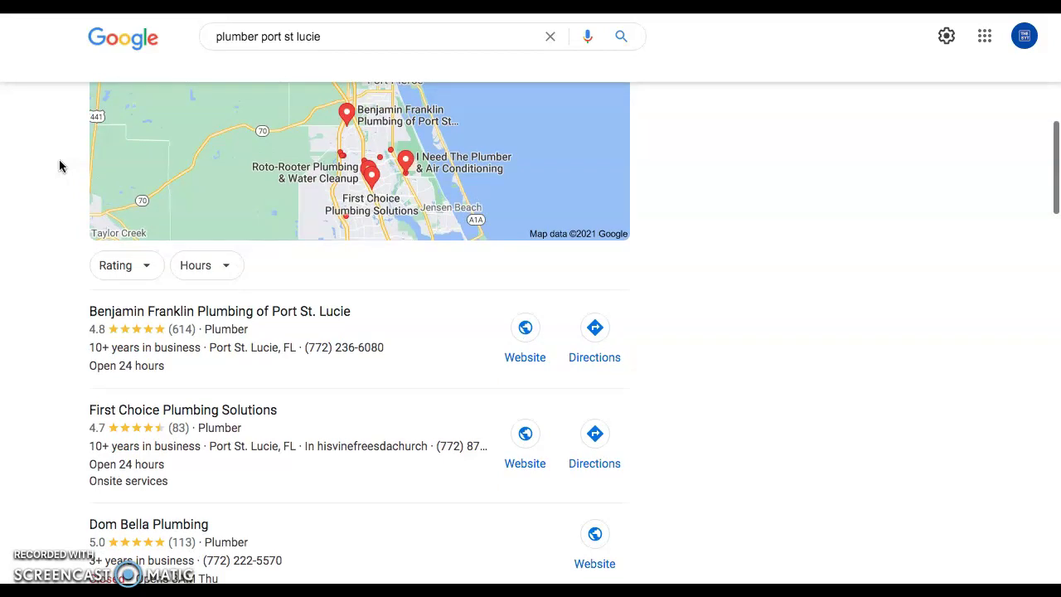
scroll(59, 166, down, 2)
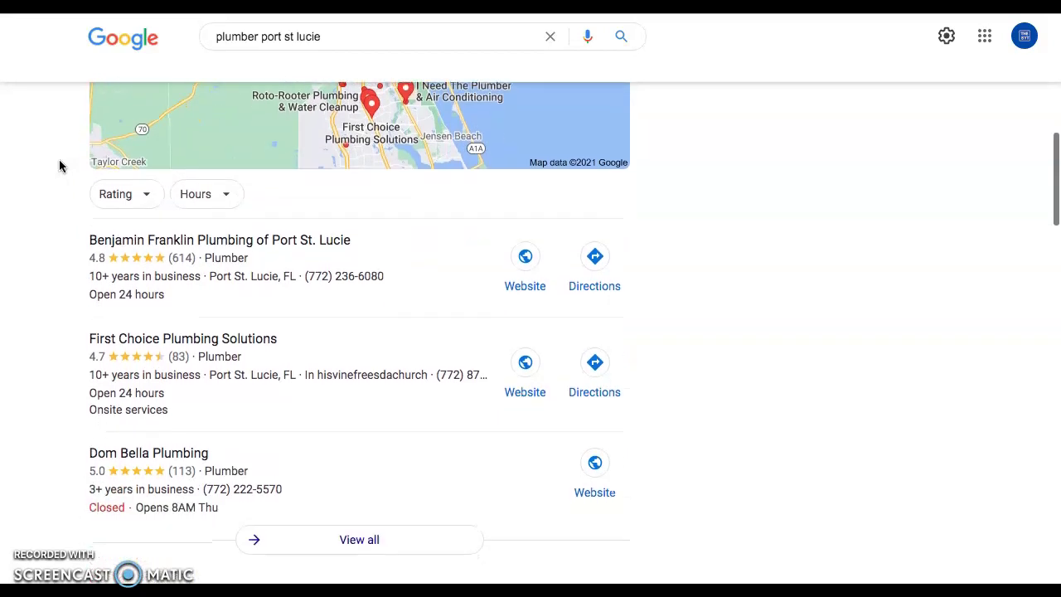
scroll(59, 165, down, 1)
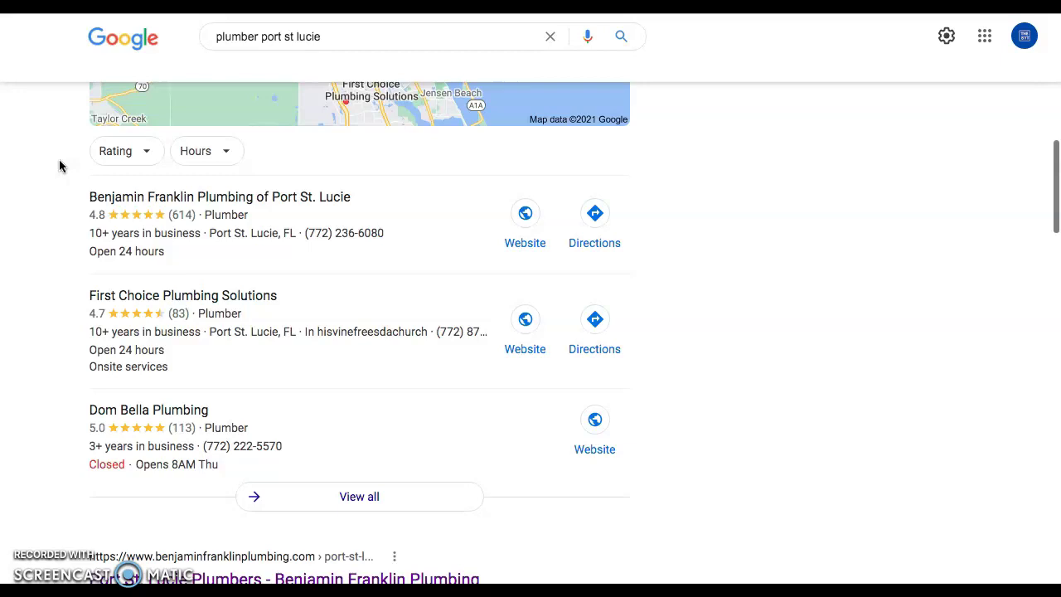
scroll(60, 165, down, 5)
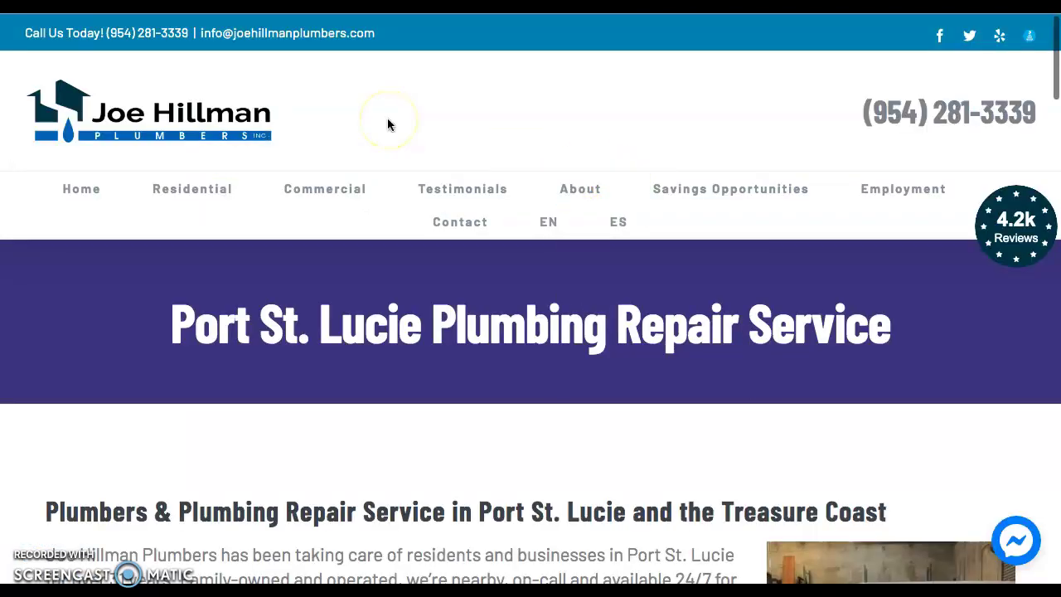
Examine the Joe Hillman Plumbers page for Port St. Lucie, covering its text, guarantees, service list, office locations and site navigation
scroll(388, 124, down, 4)
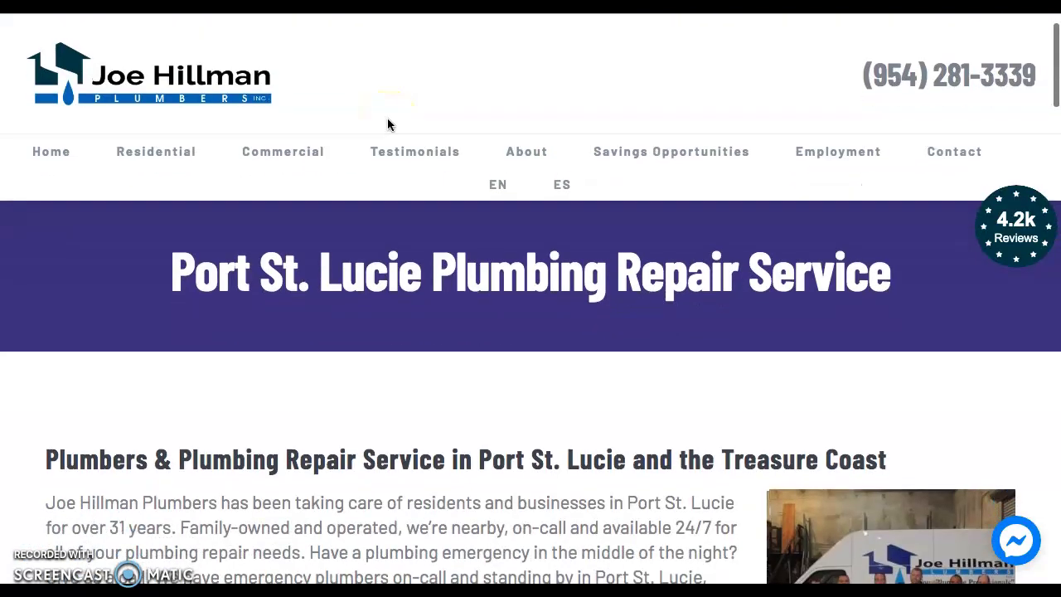
scroll(388, 124, down, 10)
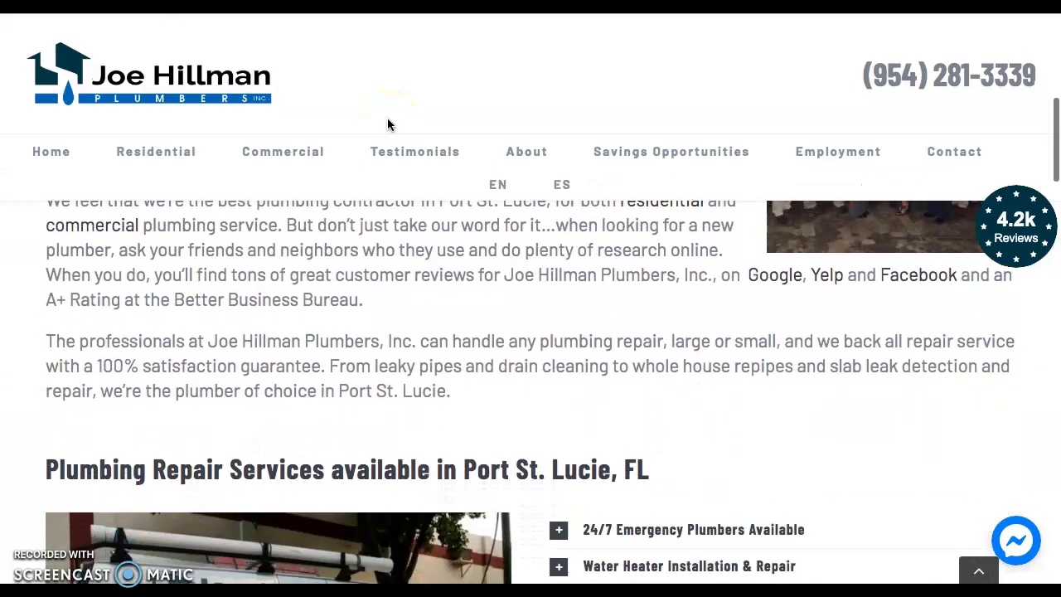
scroll(387, 124, down, 8)
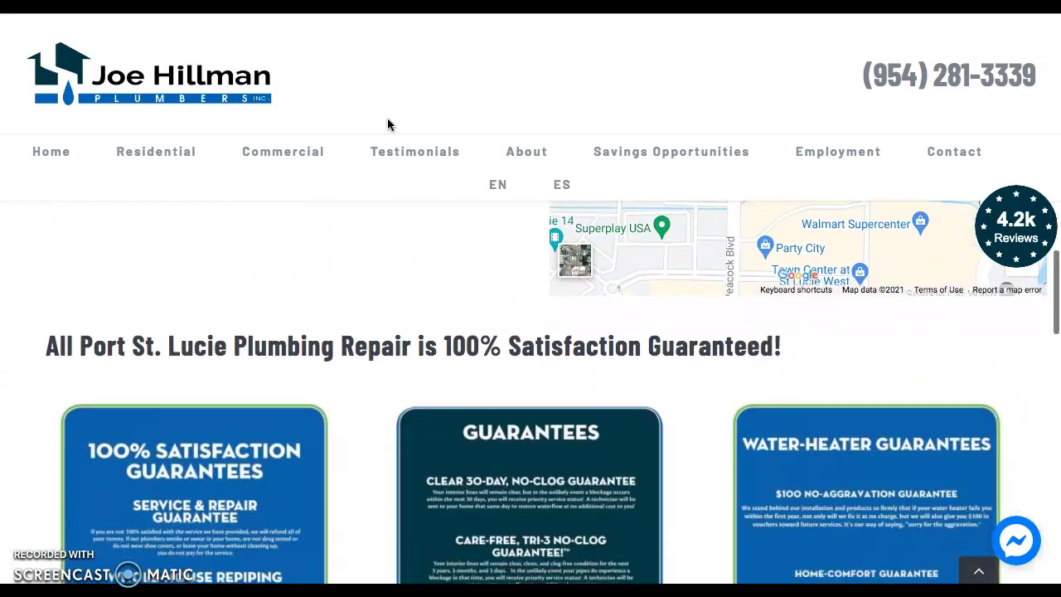
scroll(388, 124, down, 9)
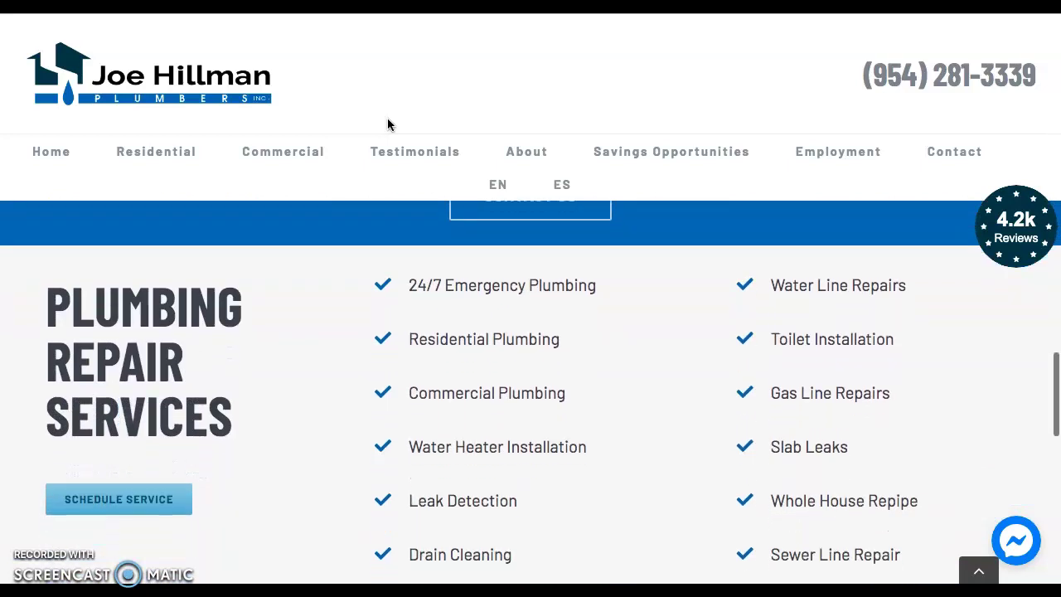
scroll(388, 124, down, 7)
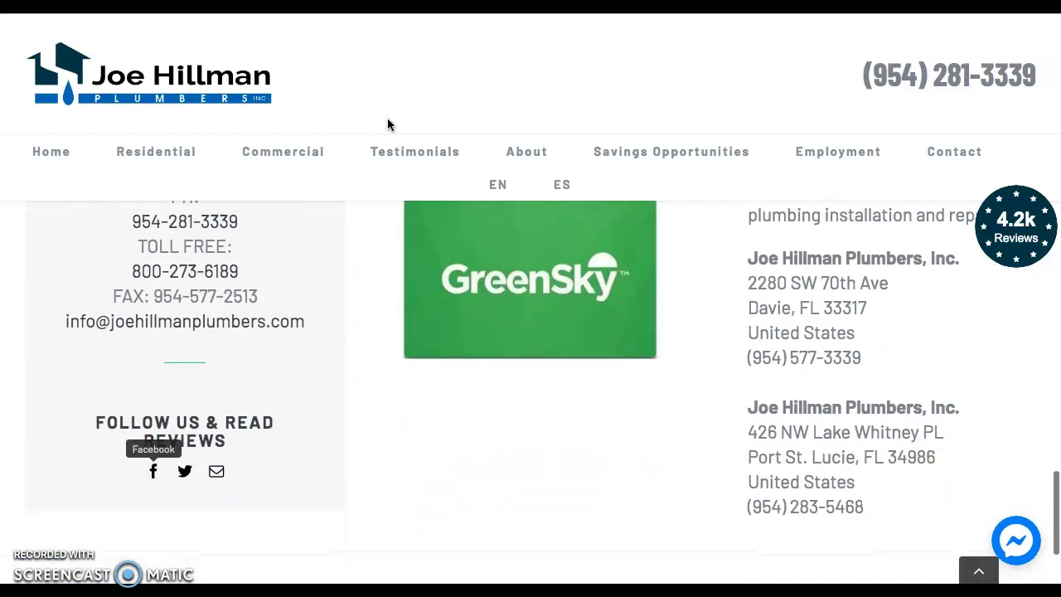
scroll(387, 124, up, 15)
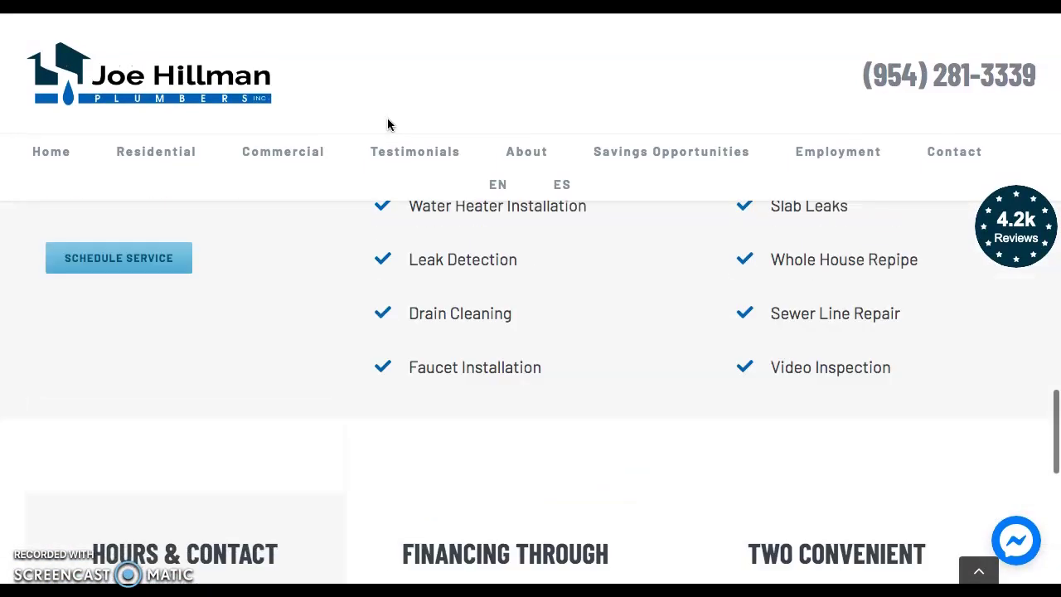
scroll(388, 124, up, 12)
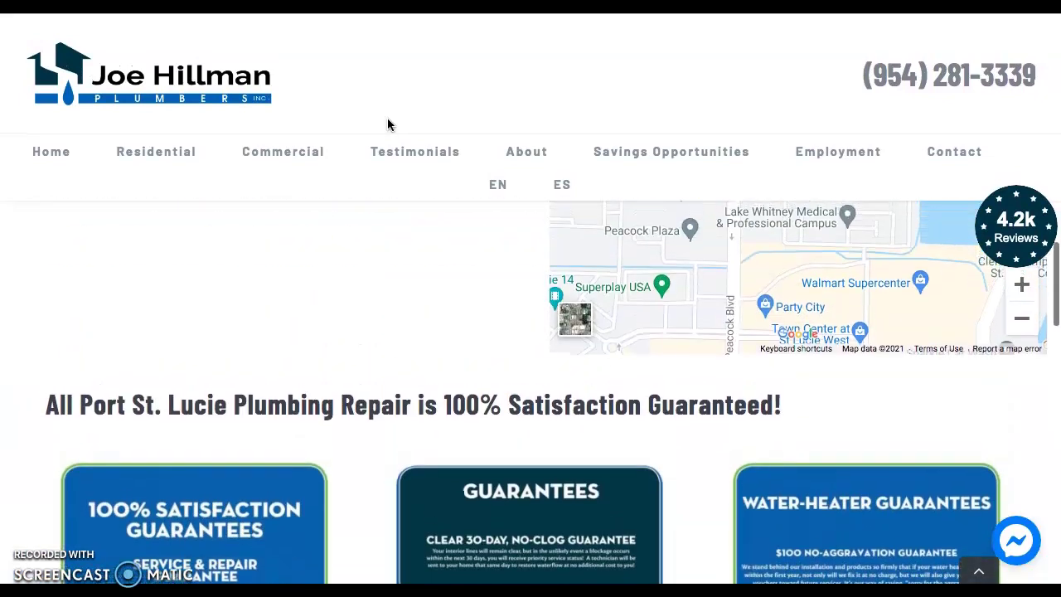
scroll(388, 124, up, 10)
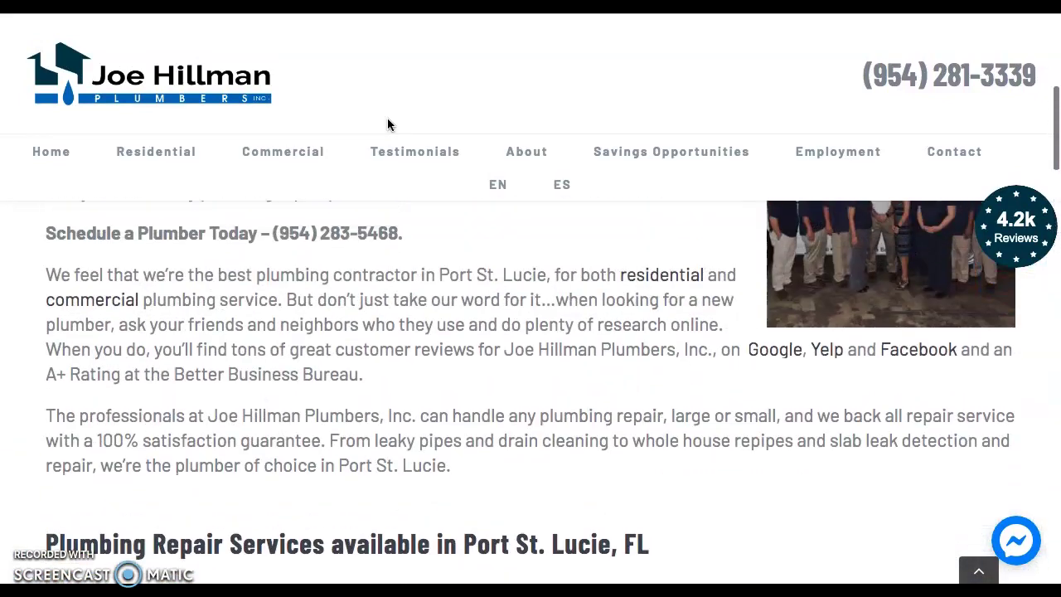
scroll(388, 124, up, 5)
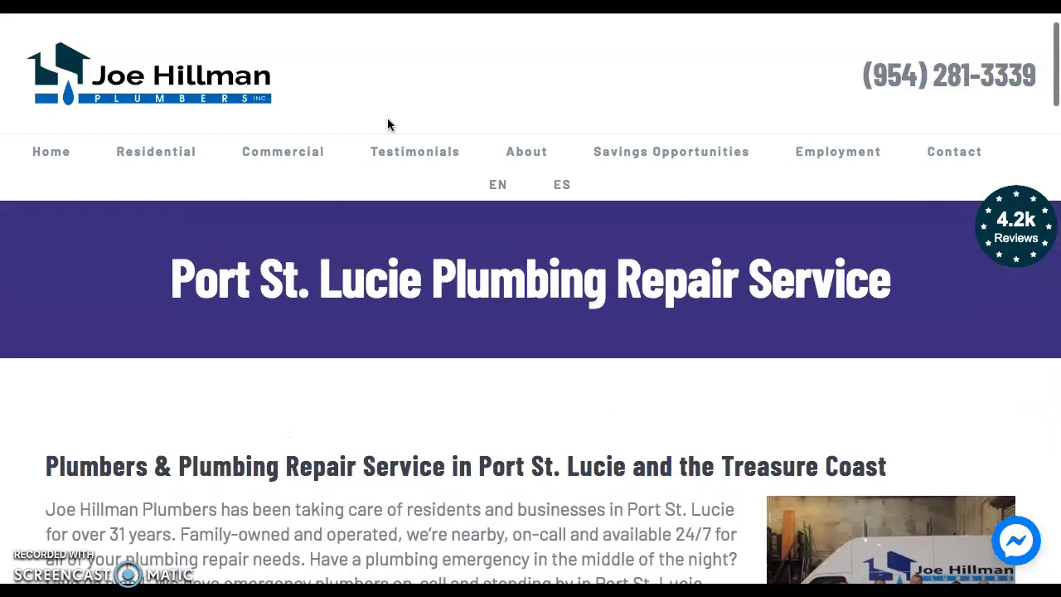
click(221, 193)
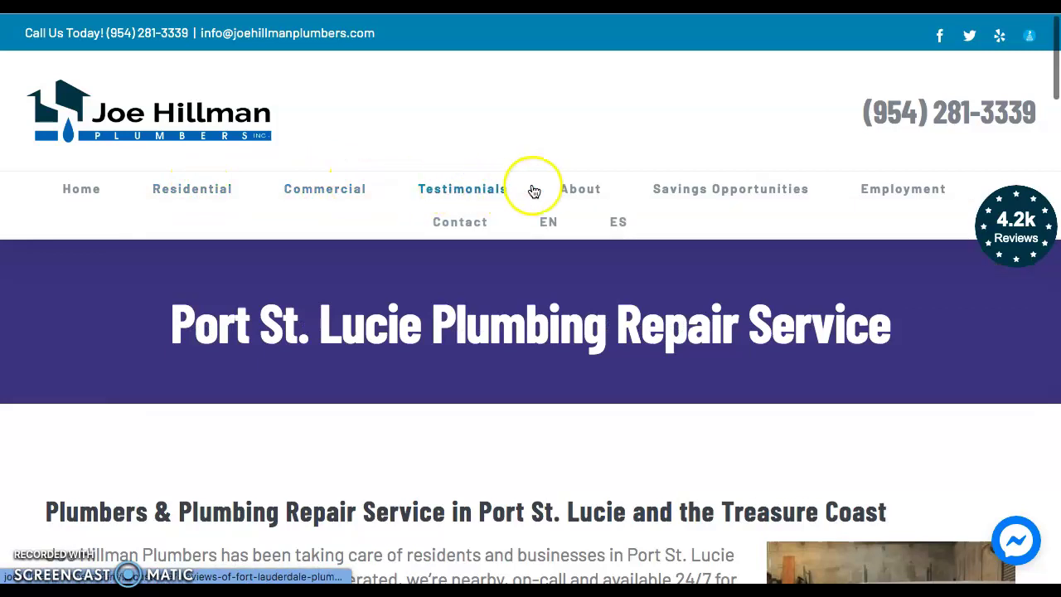
Switch to the Ahrefs overview of the Joe Hillman Plumbers Port St. Lucie page and examine its backlinks, referring domains, organic keywords and traffic
mouse_move(684, 190)
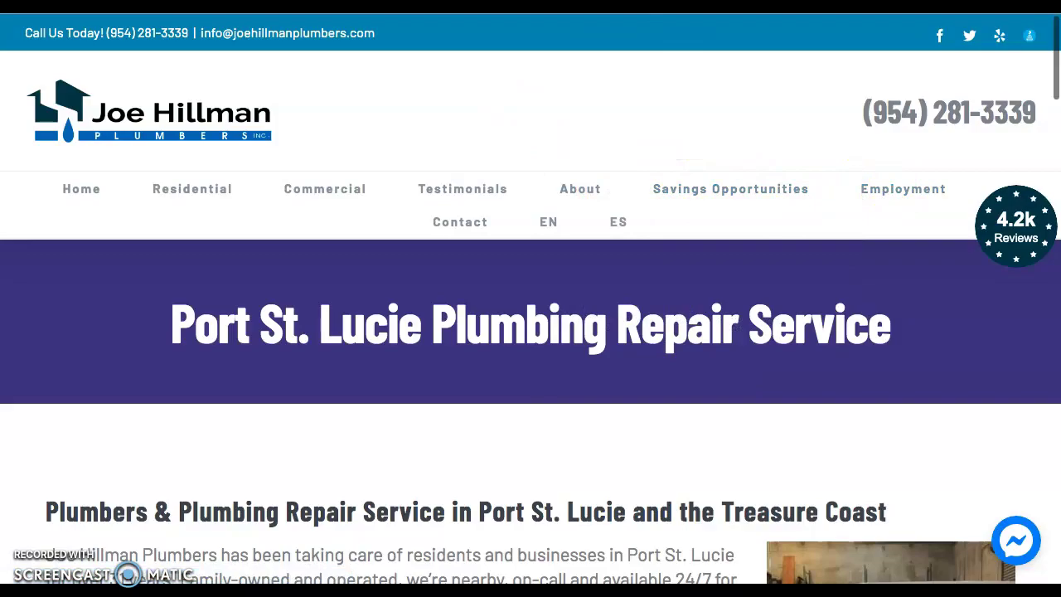
key(ctrl+Tab)
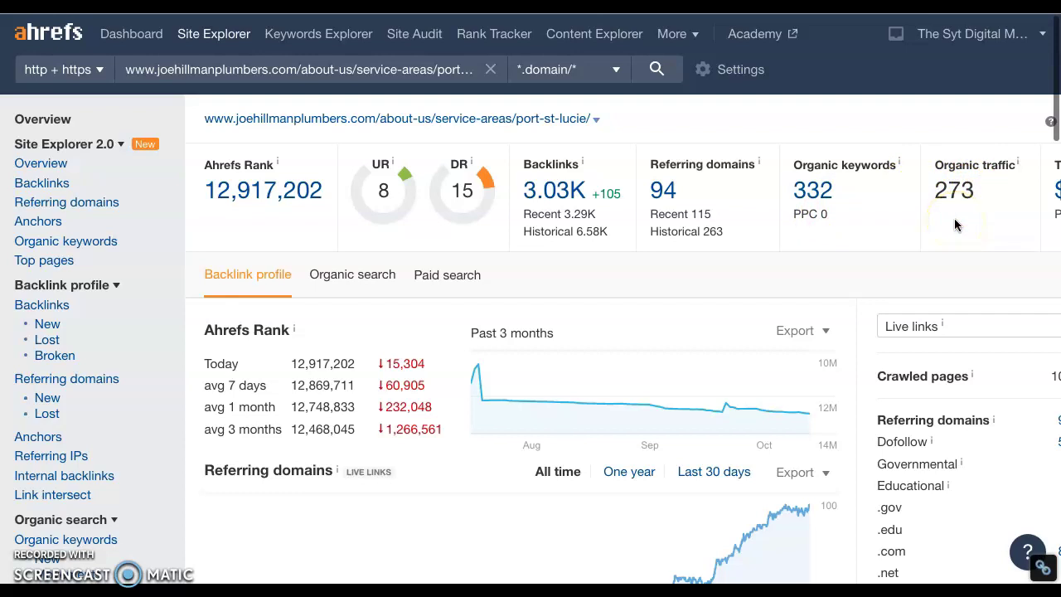
scroll(953, 218, down, 1)
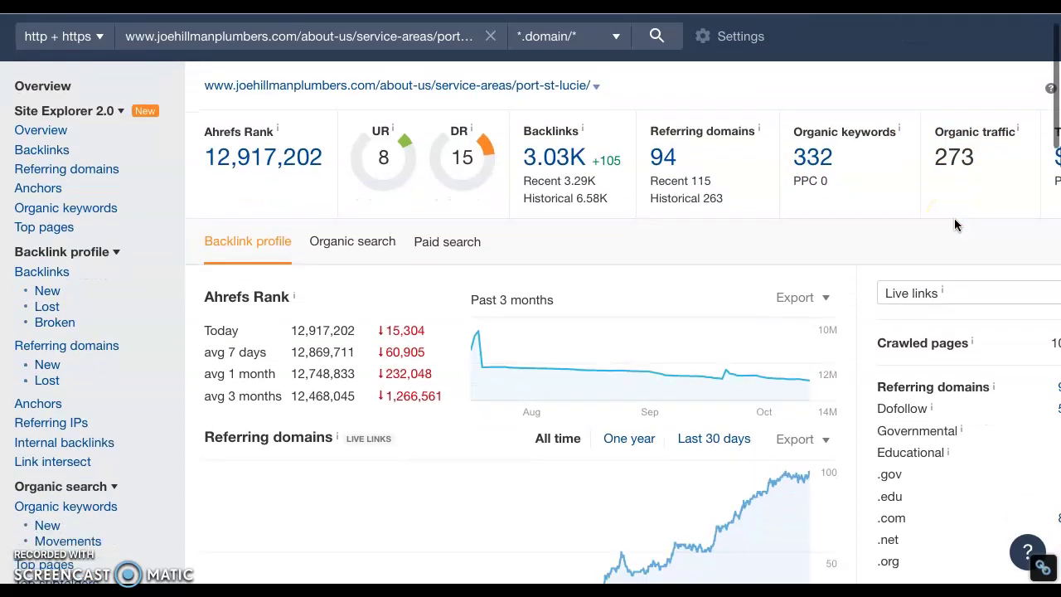
Open the Organic Keywords report for Joe Hillman Plumbers and examine the volume, traffic, position and ranking URL of its leading keywords
click(820, 162)
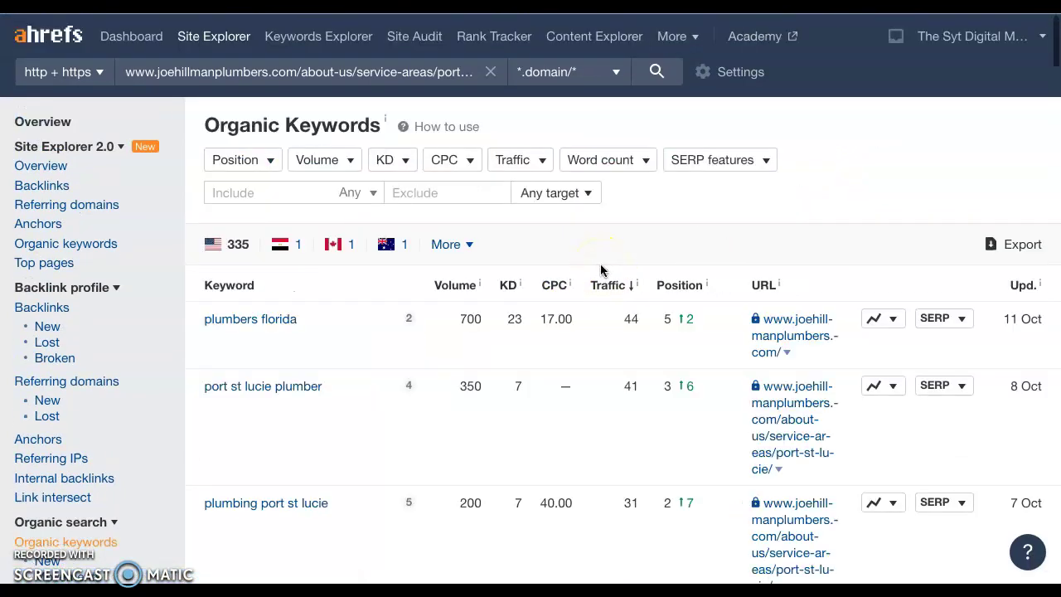
scroll(600, 269, down, 3)
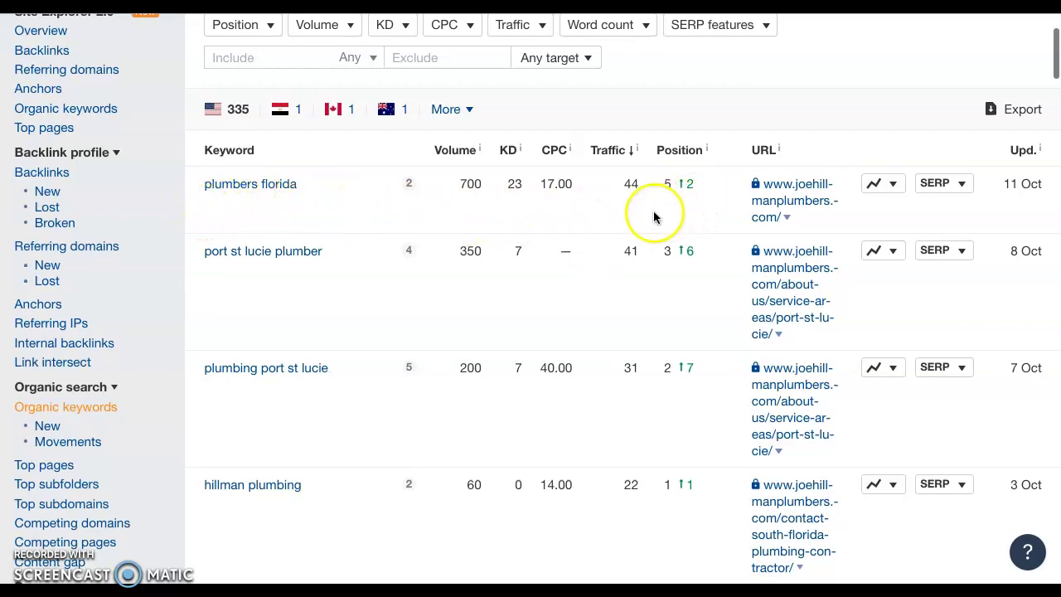
scroll(613, 219, down, 1)
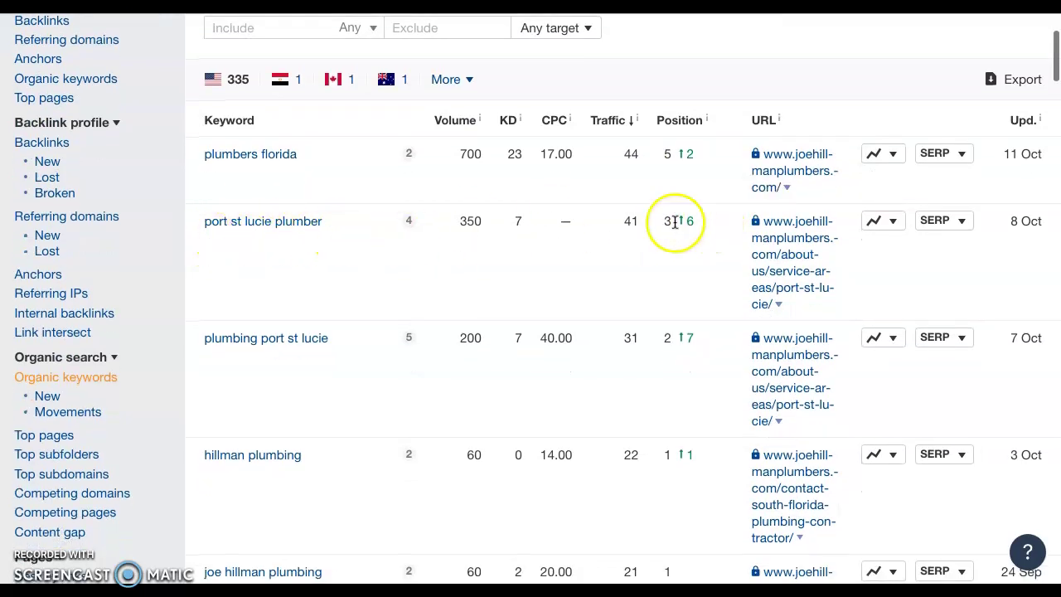
scroll(379, 343, down, 1)
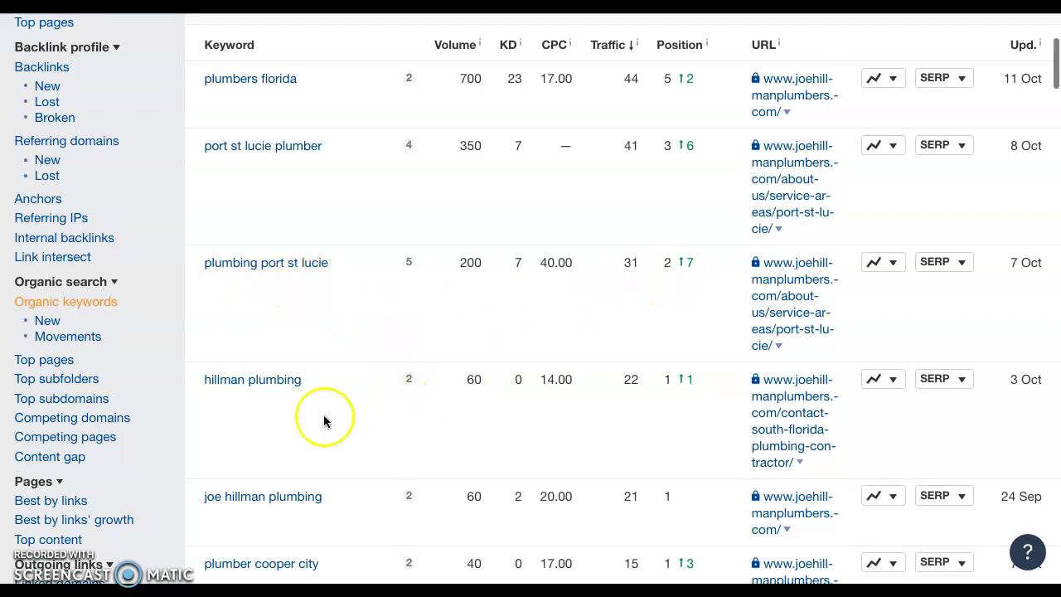
scroll(272, 414, down, 1)
scroll(273, 464, down, 3)
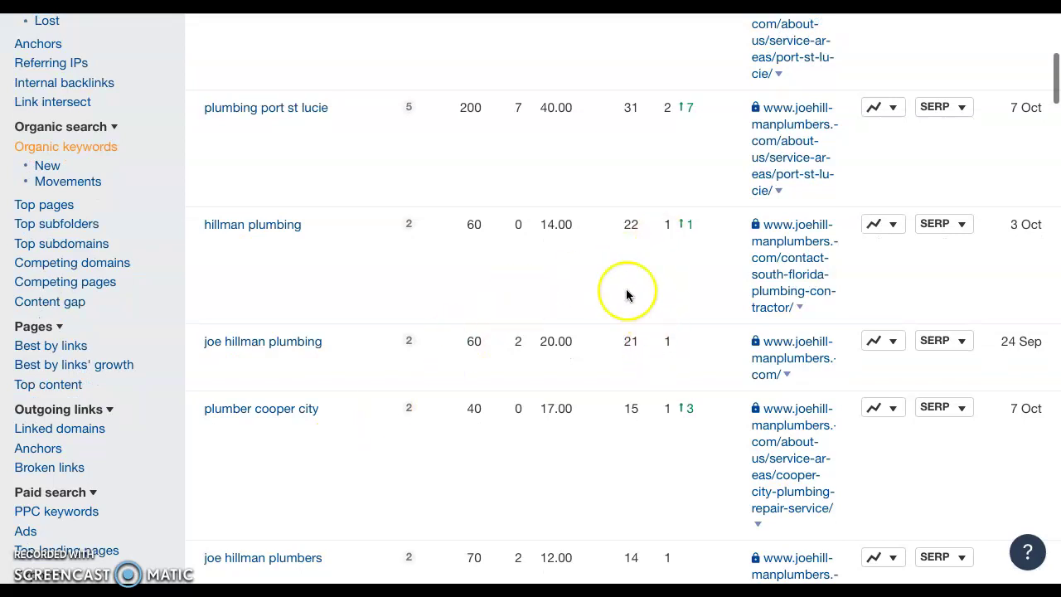
scroll(362, 331, down, 3)
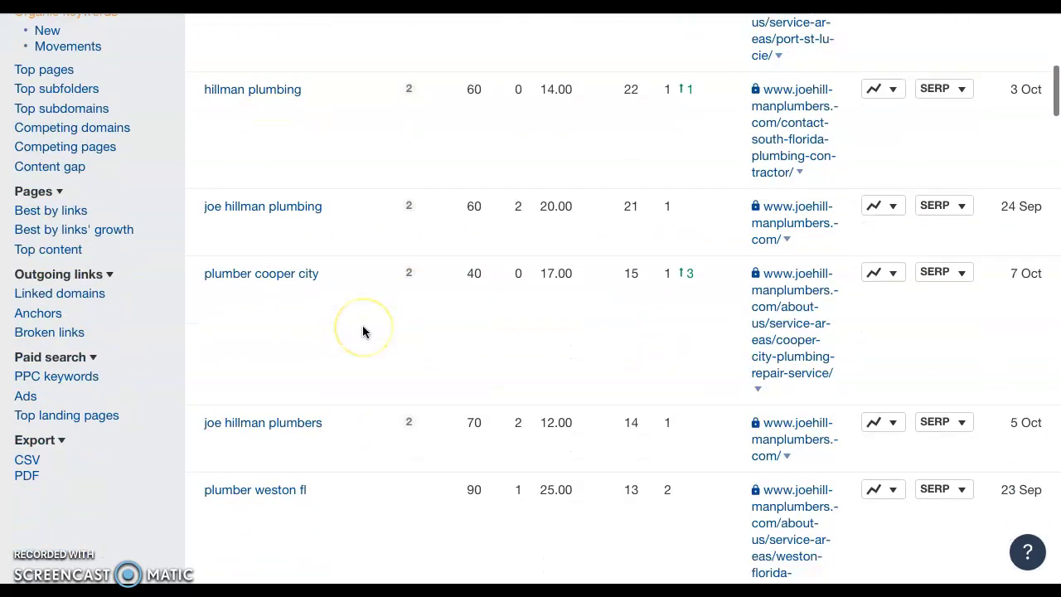
scroll(362, 331, down, 1)
scroll(362, 331, down, 1)
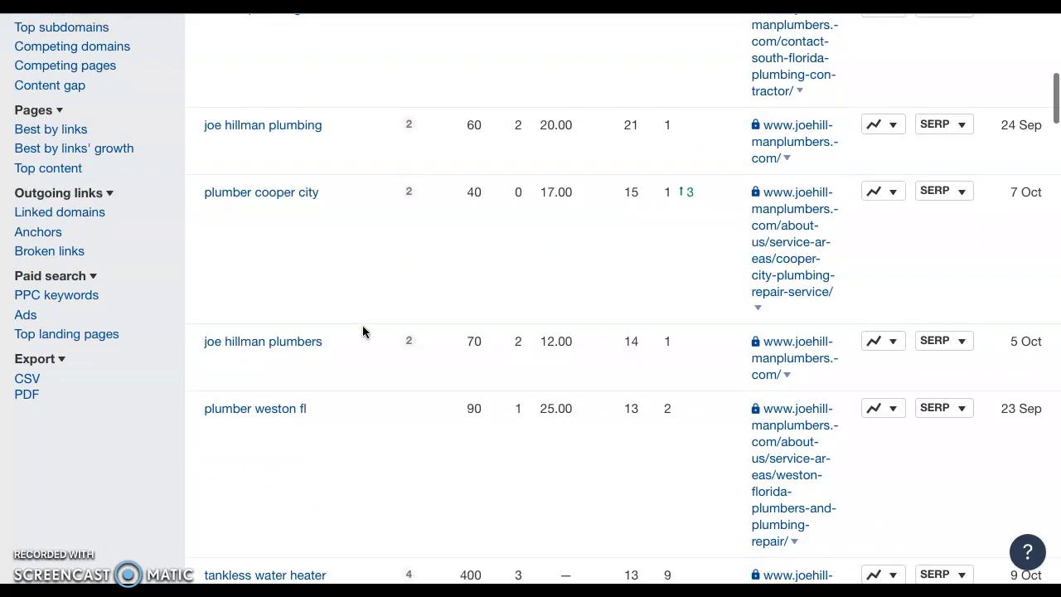
scroll(362, 331, down, 2)
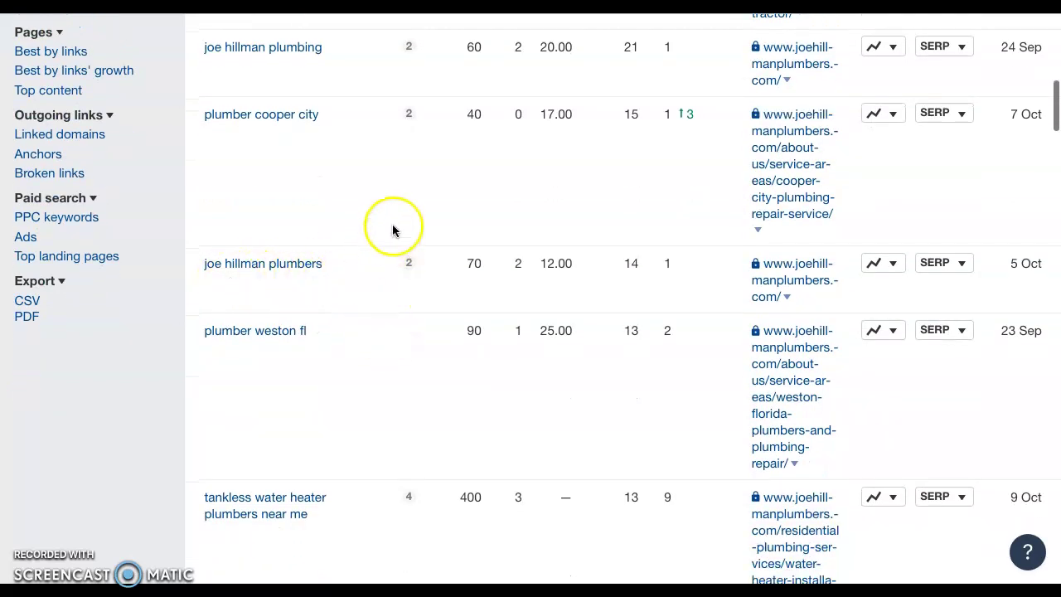
scroll(393, 230, up, 6)
scroll(356, 141, up, 3)
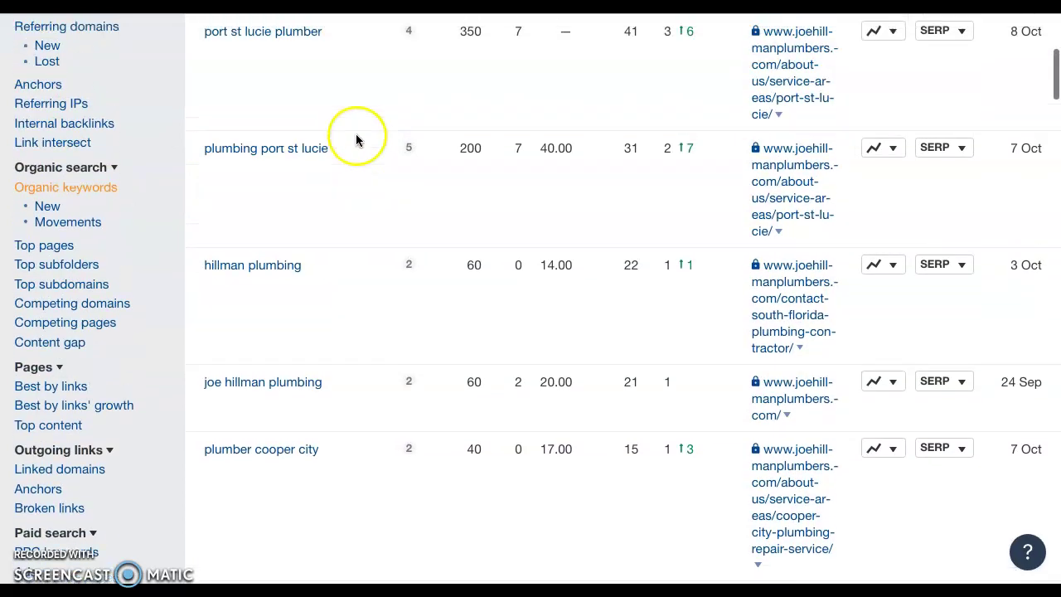
scroll(356, 139, up, 1)
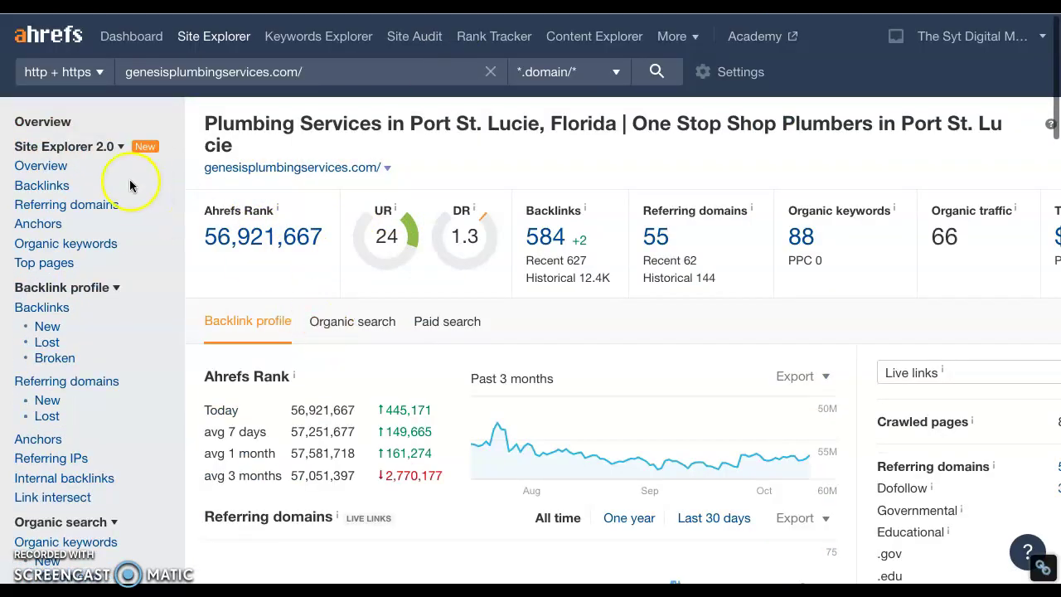
From the Ahrefs overview of genesisplumbingservices.com, open its Organic Keywords report and examine the volume, traffic and position of the highest-traffic keywords
click(793, 237)
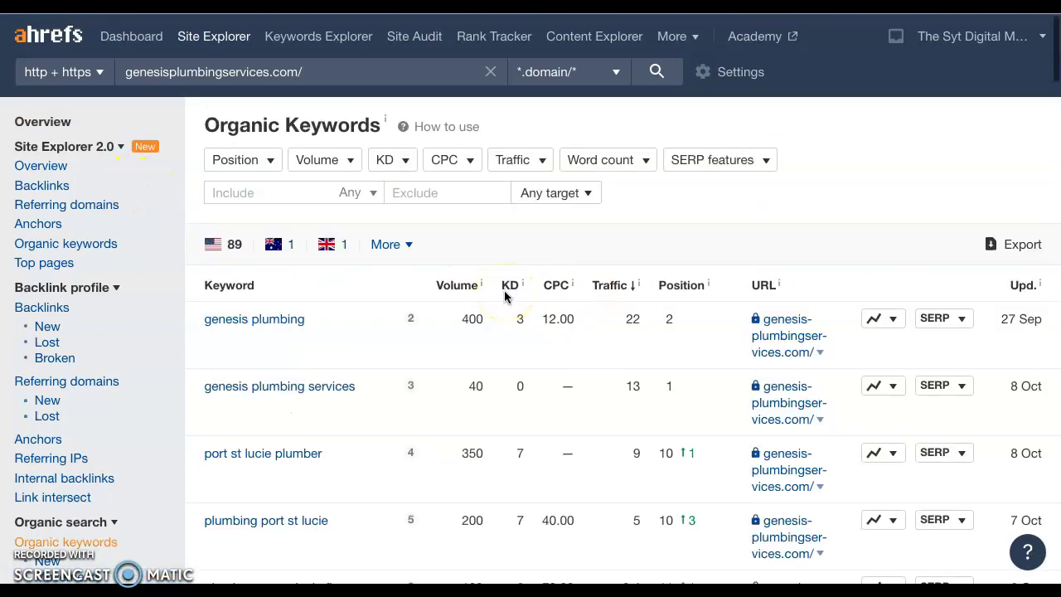
scroll(489, 296, down, 1)
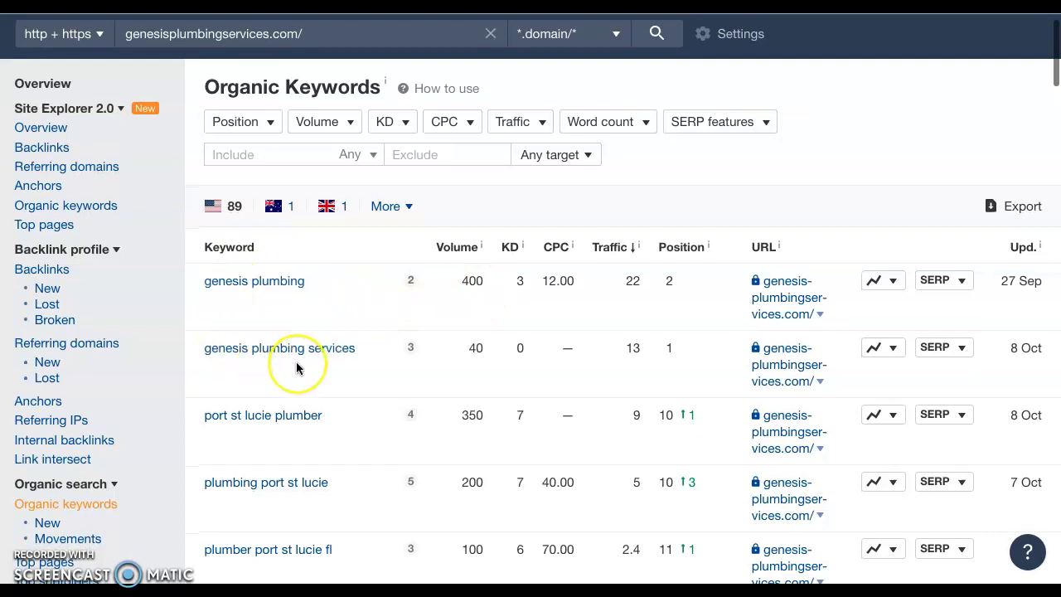
scroll(298, 367, down, 1)
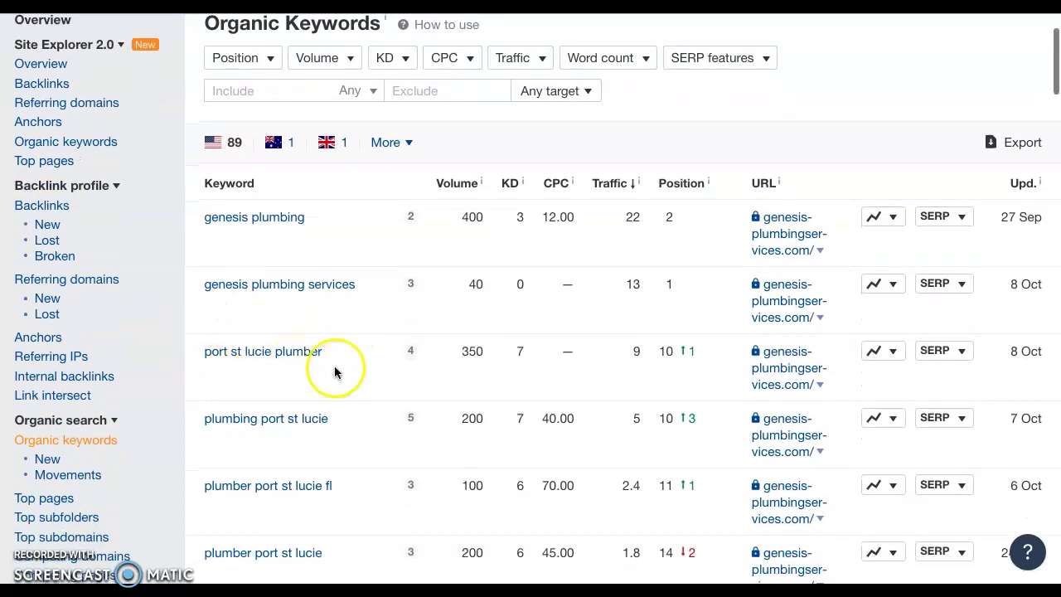
scroll(348, 349, down, 1)
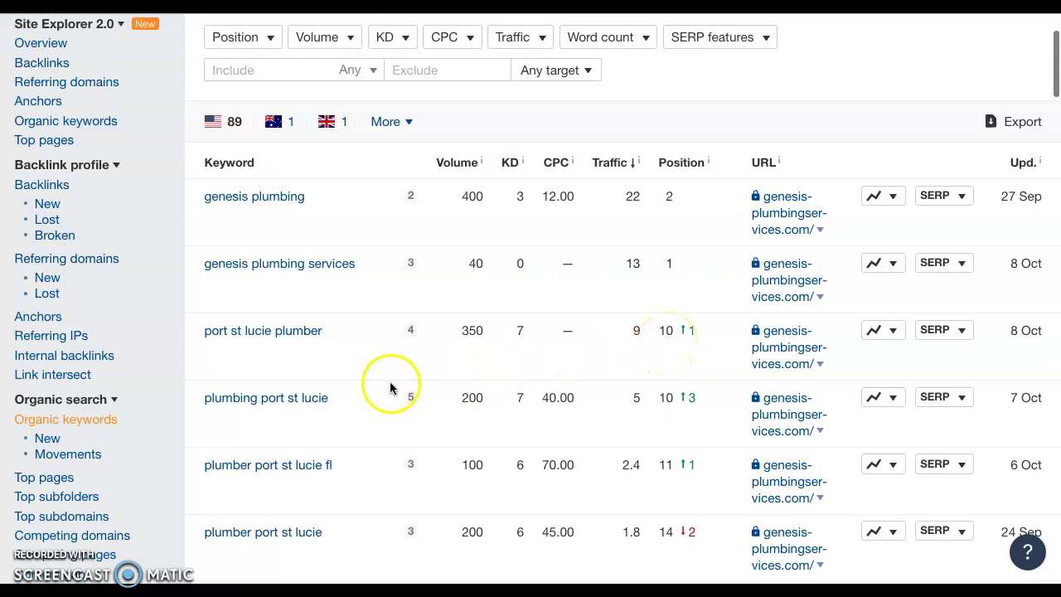
scroll(383, 387, down, 3)
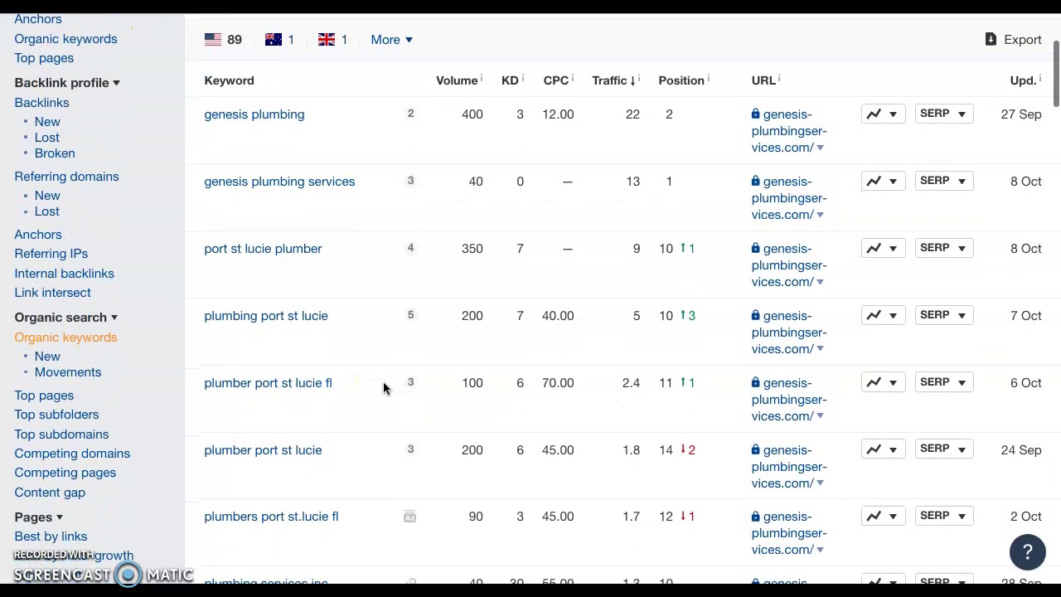
scroll(375, 365, down, 1)
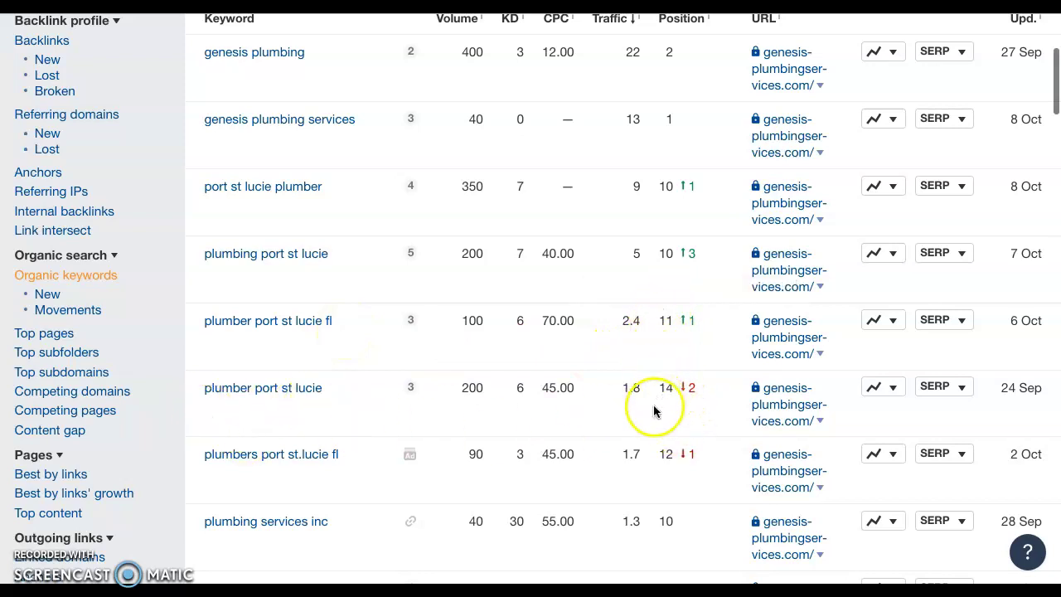
scroll(366, 430, down, 3)
scroll(365, 430, down, 5)
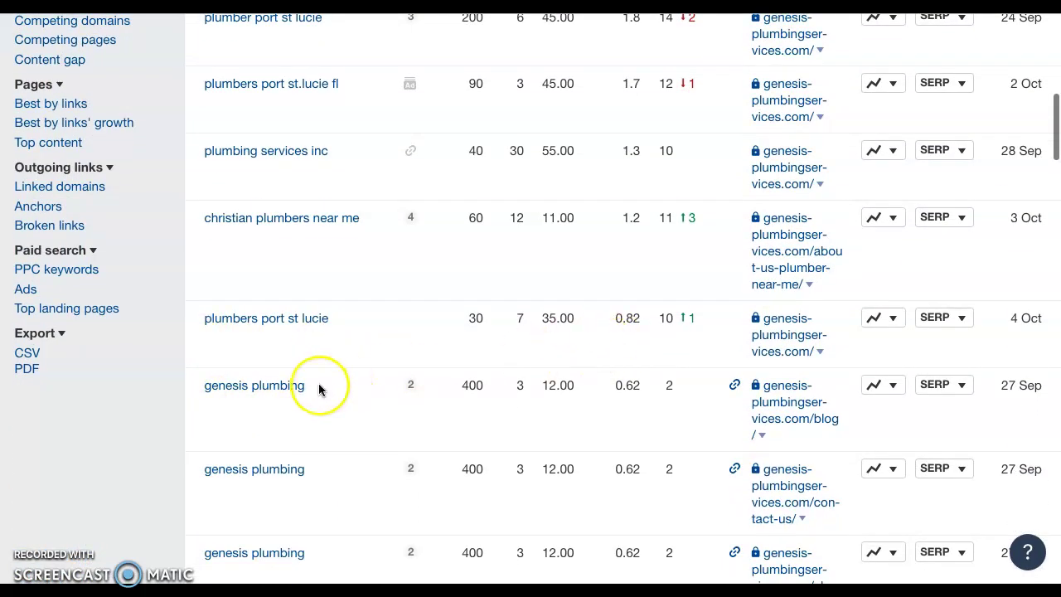
Examine the lower-traffic Genesis keywords, including the Port Saint Lucie variations, "water heater repair palm city" and "plumbing stuart fl"
scroll(320, 386, down, 10)
scroll(318, 389, down, 1)
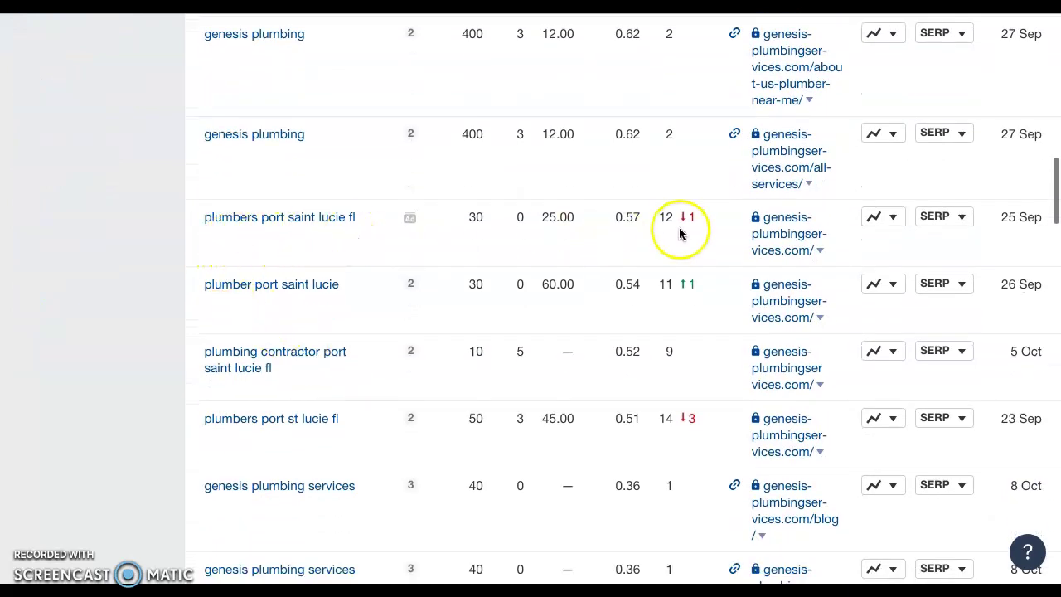
scroll(344, 443, down, 1)
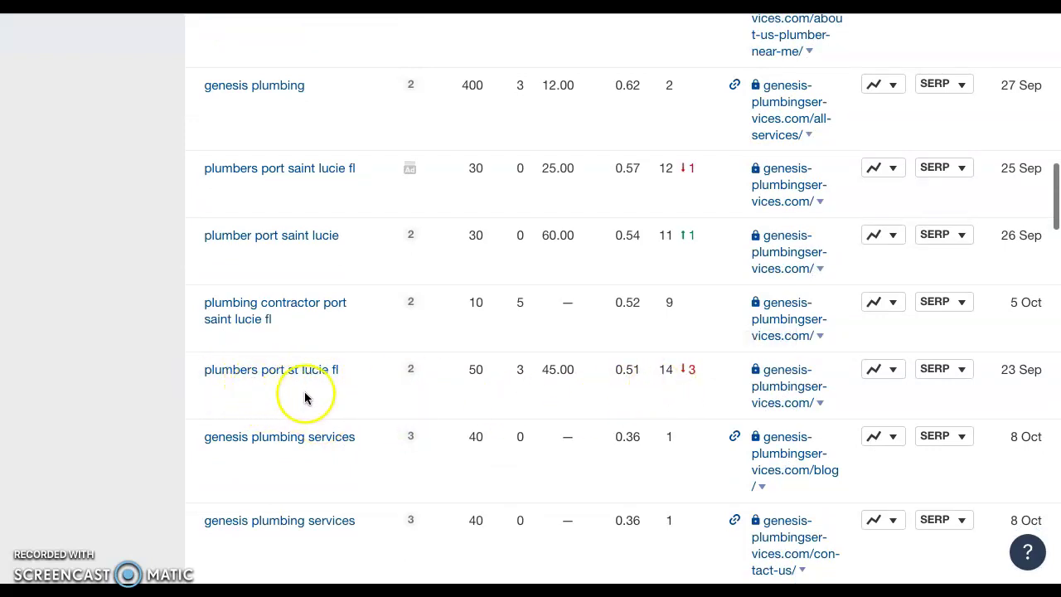
scroll(332, 396, down, 3)
scroll(331, 396, down, 5)
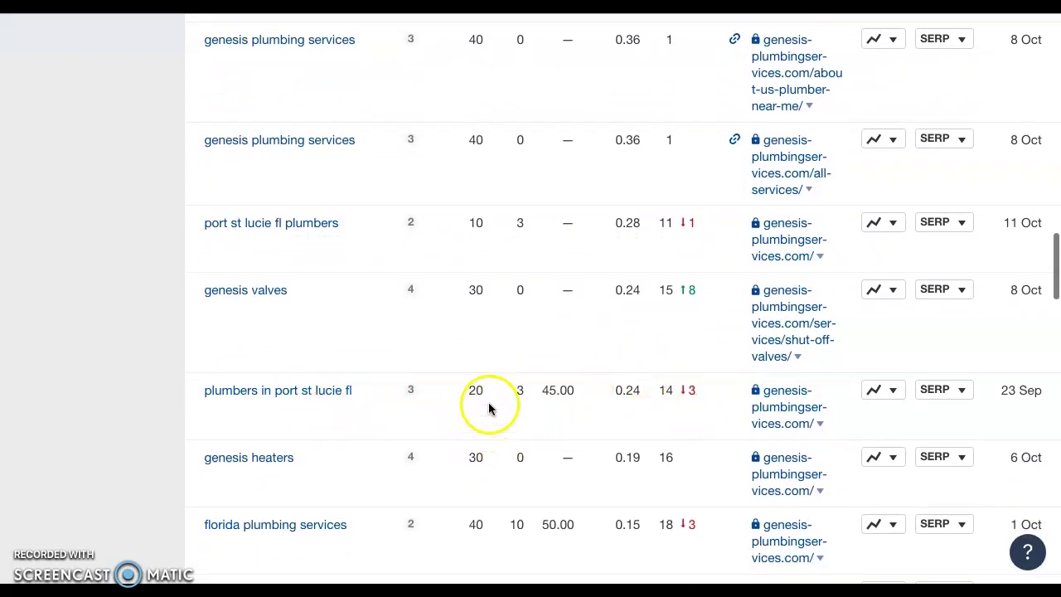
scroll(440, 490, down, 1)
scroll(440, 490, down, 2)
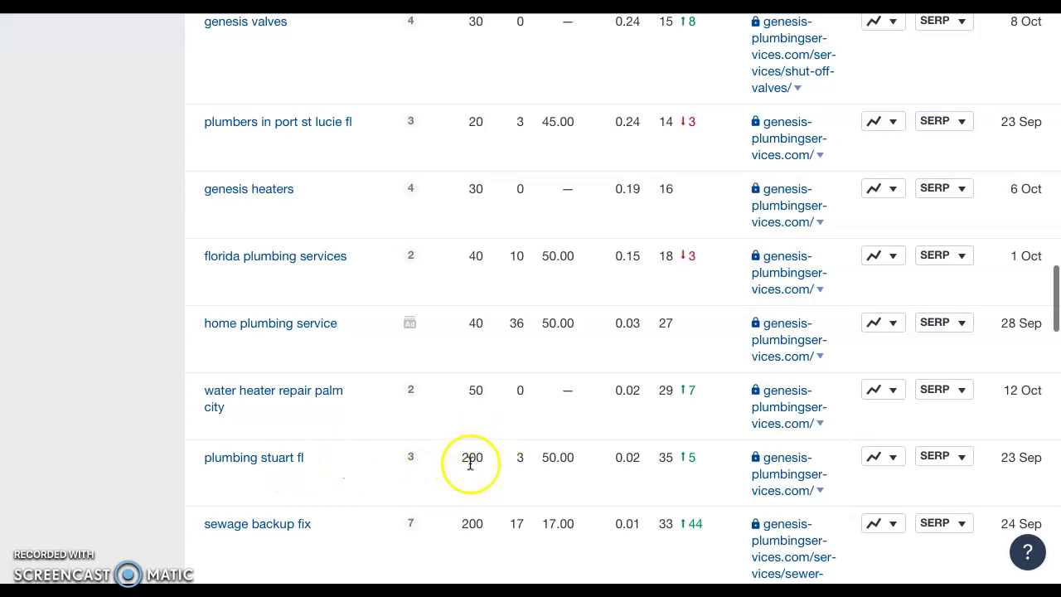
Leave the Genesis keyword report and switch back to the Genesis Plumbing website homepage
scroll(473, 398, up, 1)
scroll(474, 385, up, 15)
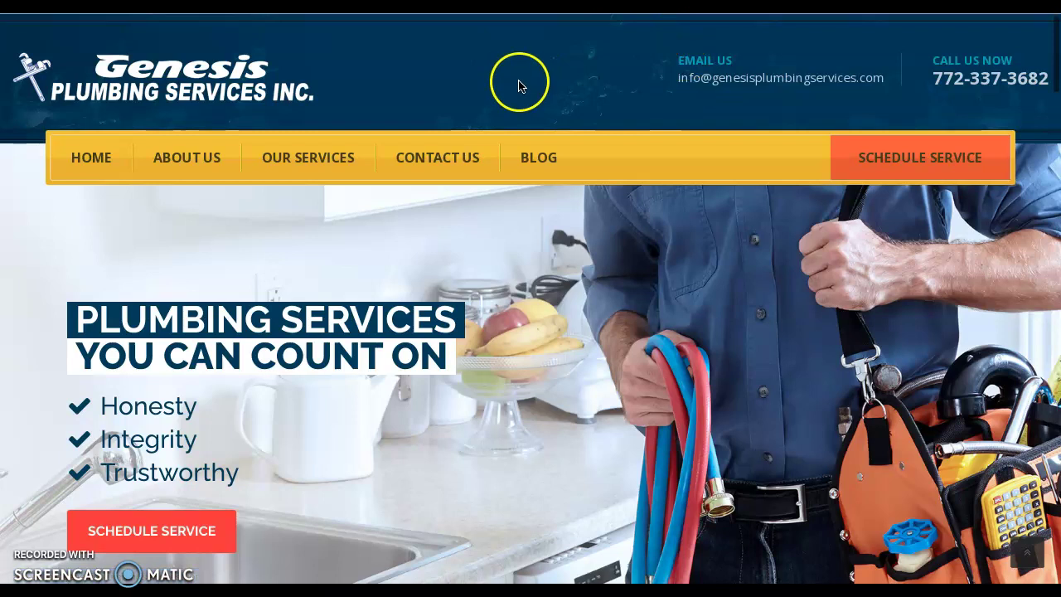
click(451, 79)
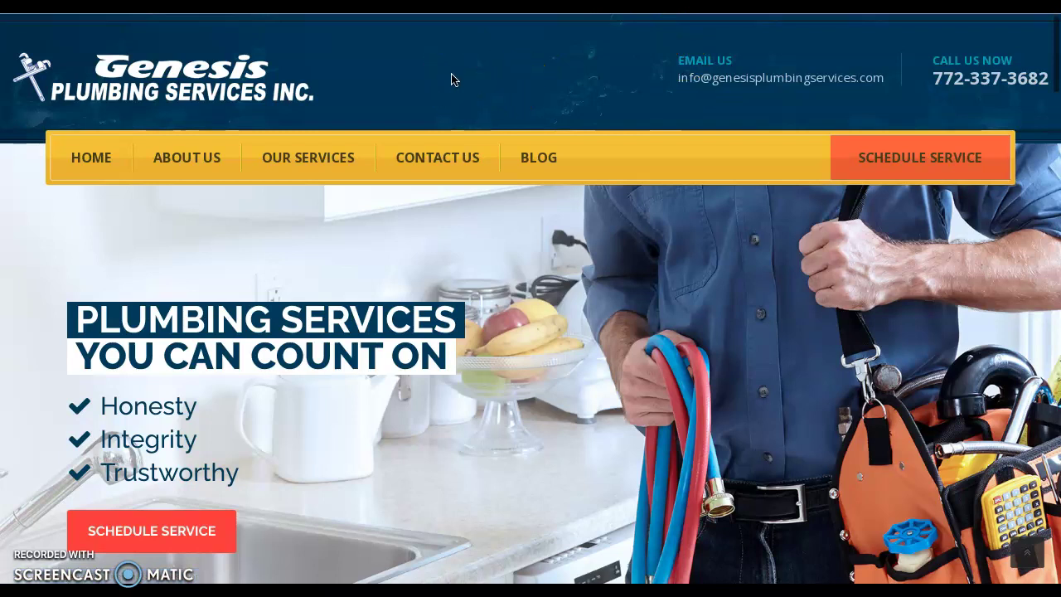